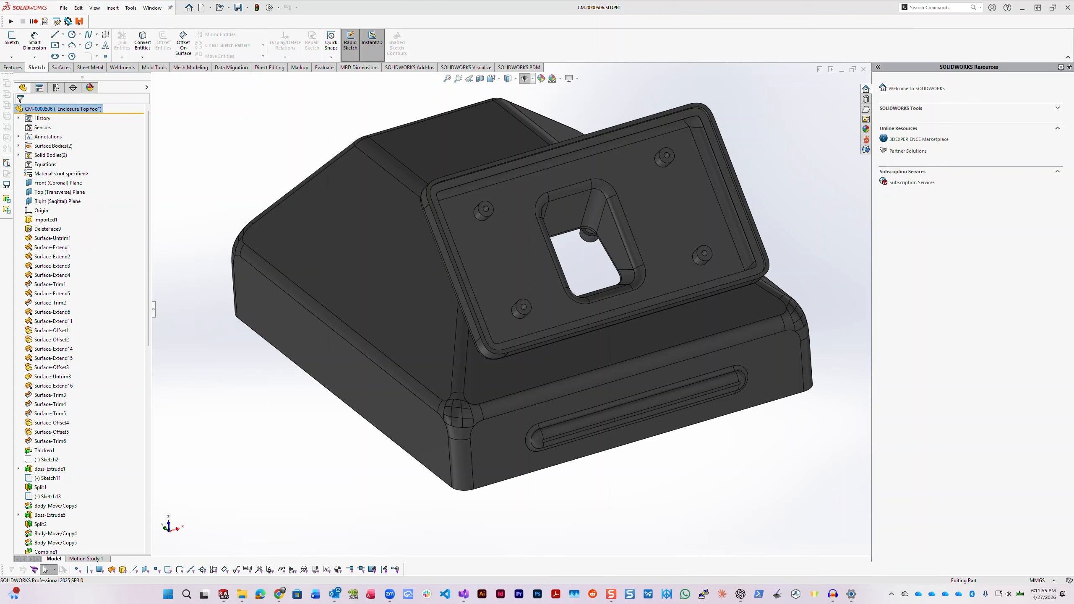
- Examine the enclosure top model from several angles, including its underside and display mount
mouse_move(678, 178)
middle_down()
mouse_move(751, 125)
mouse_move(816, 39)
middle_up()
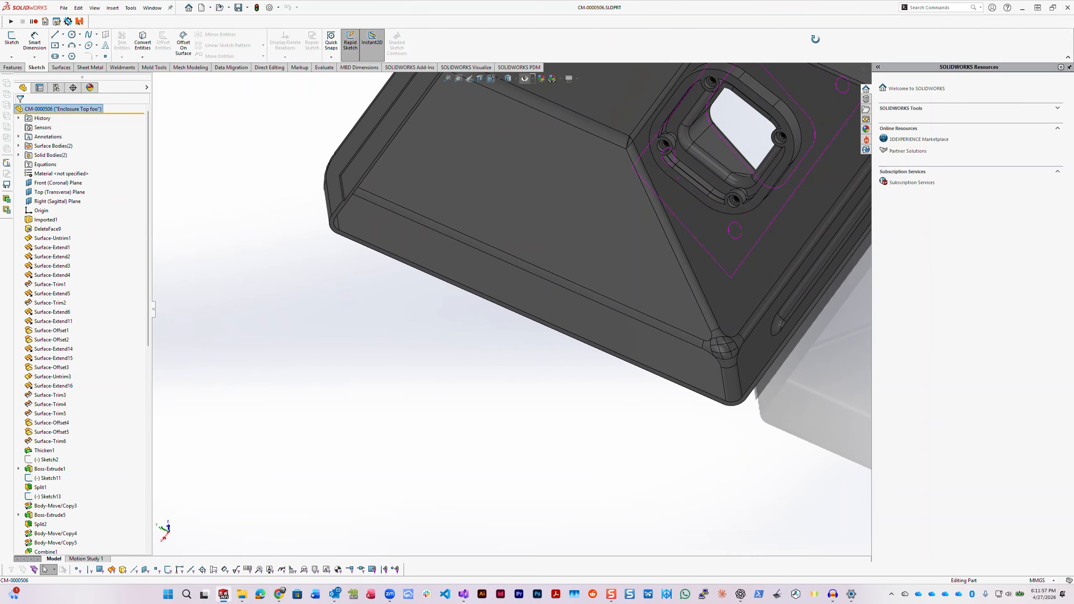
middle_drag(635, 201, 486, 360)
scroll(643, 202, up, 3)
scroll(643, 202, down, 3)
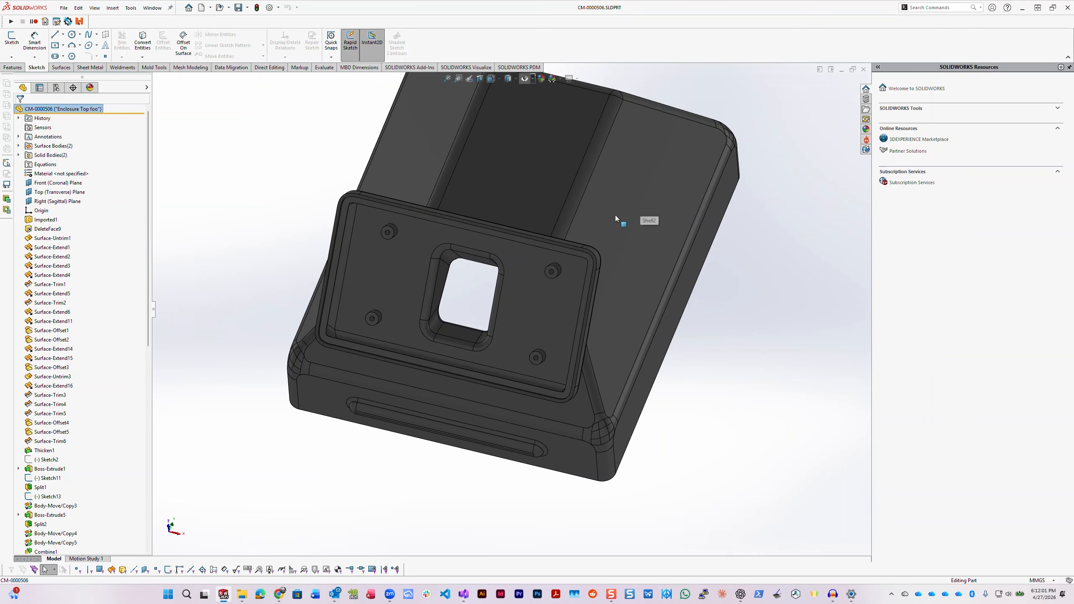
middle_drag(473, 269, 512, 260)
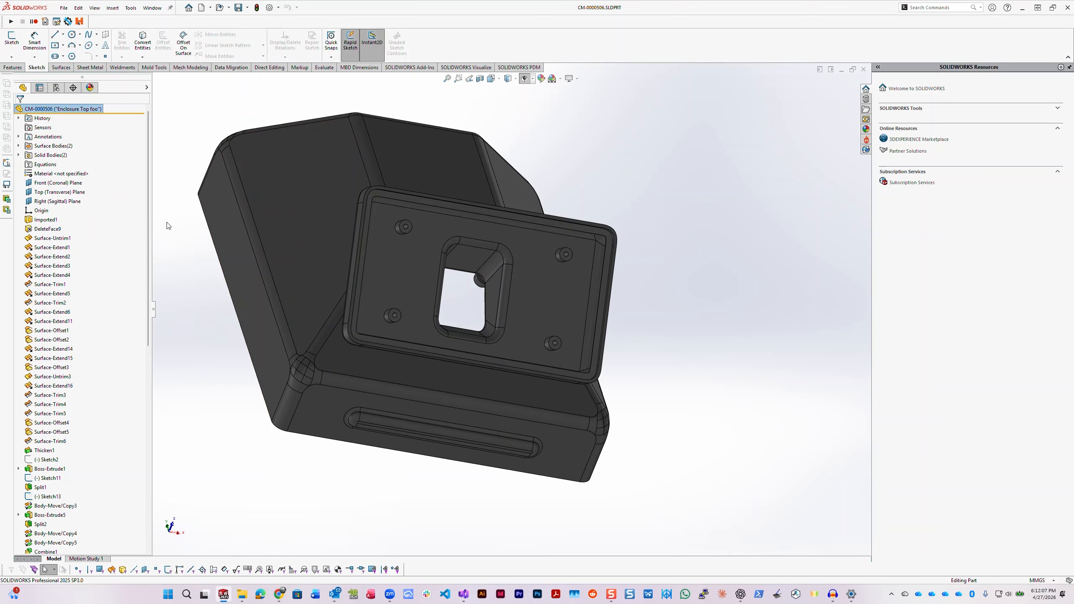
- List the part's solid bodies and display the ForgePLM information for the active file
click(18, 155)
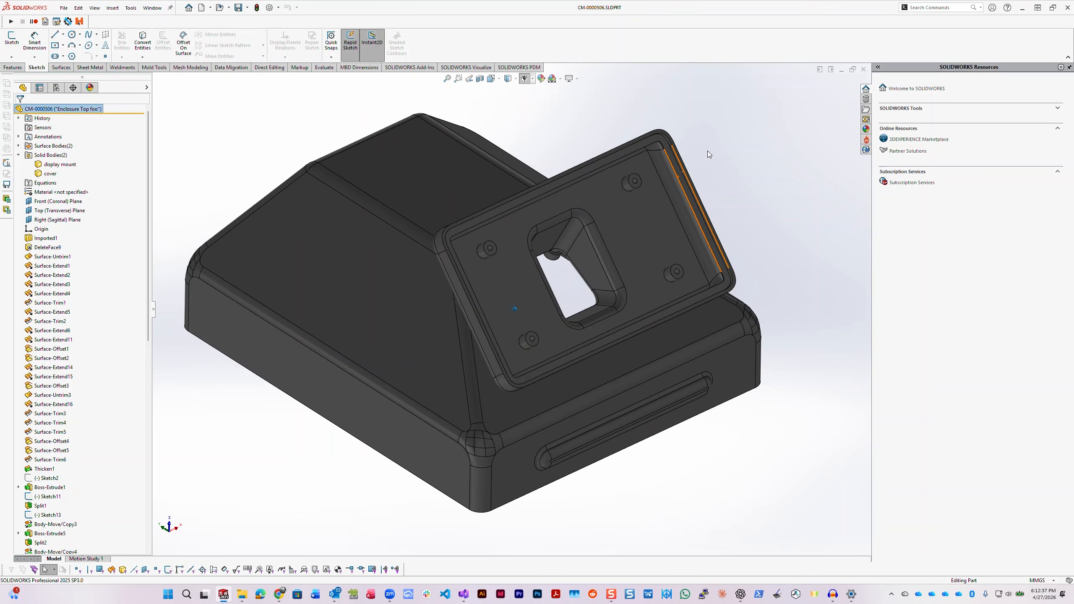
click(891, 595)
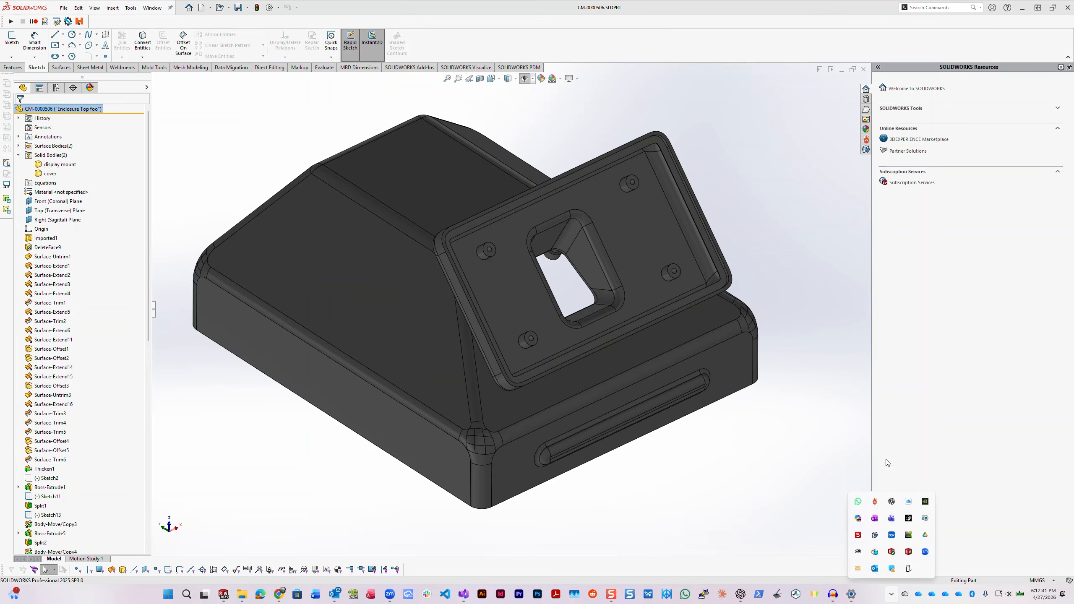
click(866, 150)
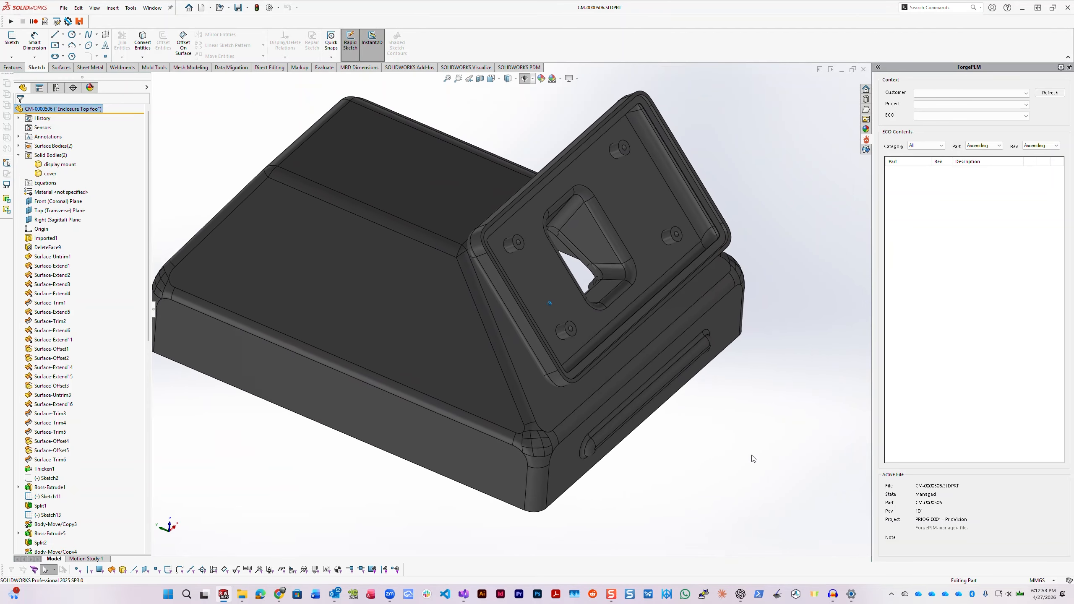
- Start Save Bodies with the default templates and assign the two solid bodies to cover.SLDPRT and display mount.SLDPRT
click(113, 8)
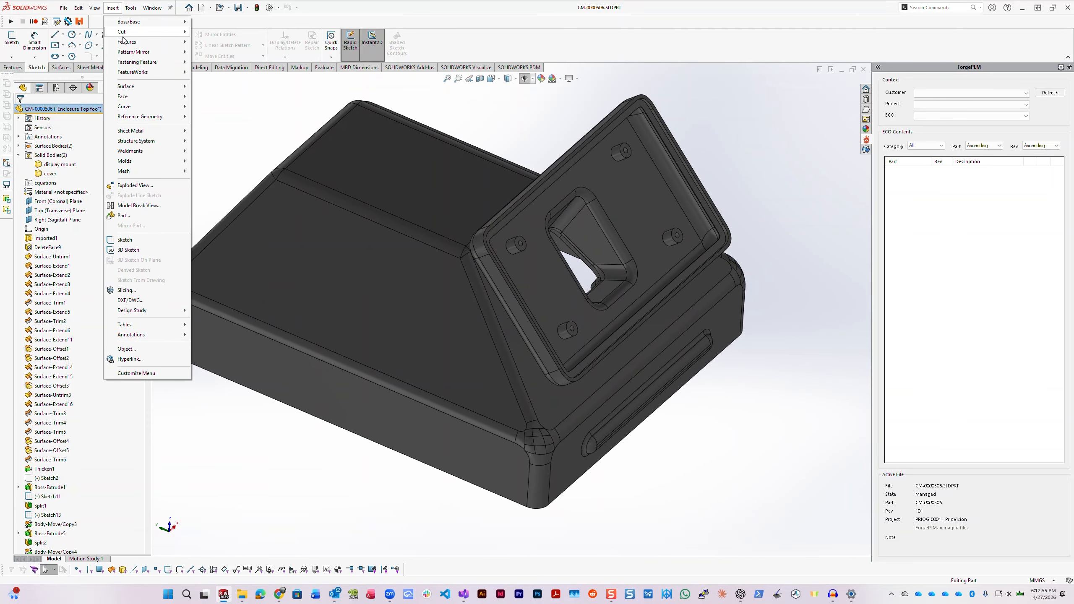
mouse_move(127, 44)
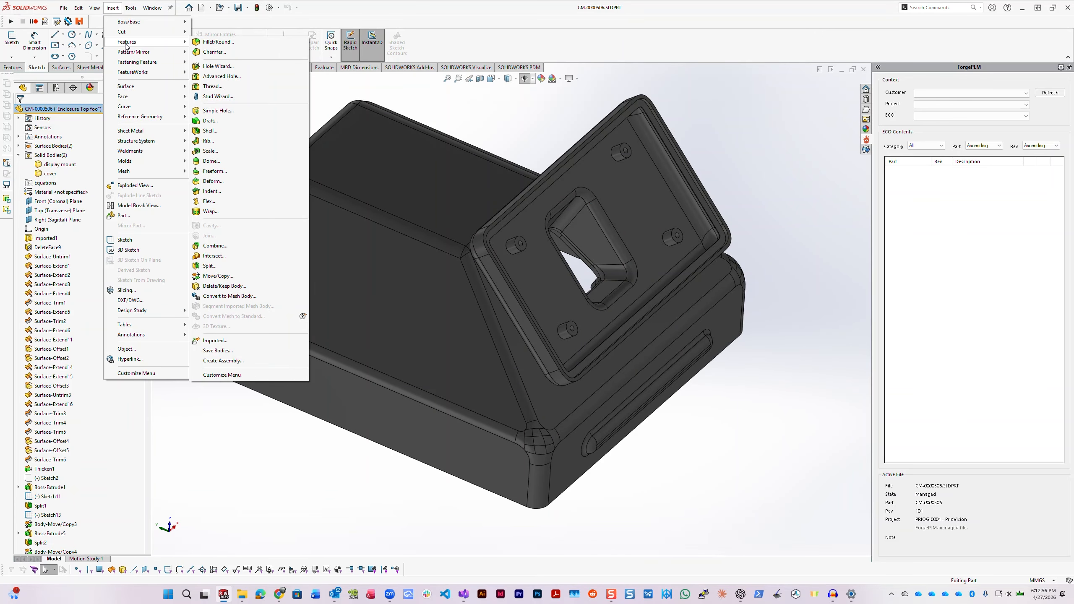
click(233, 352)
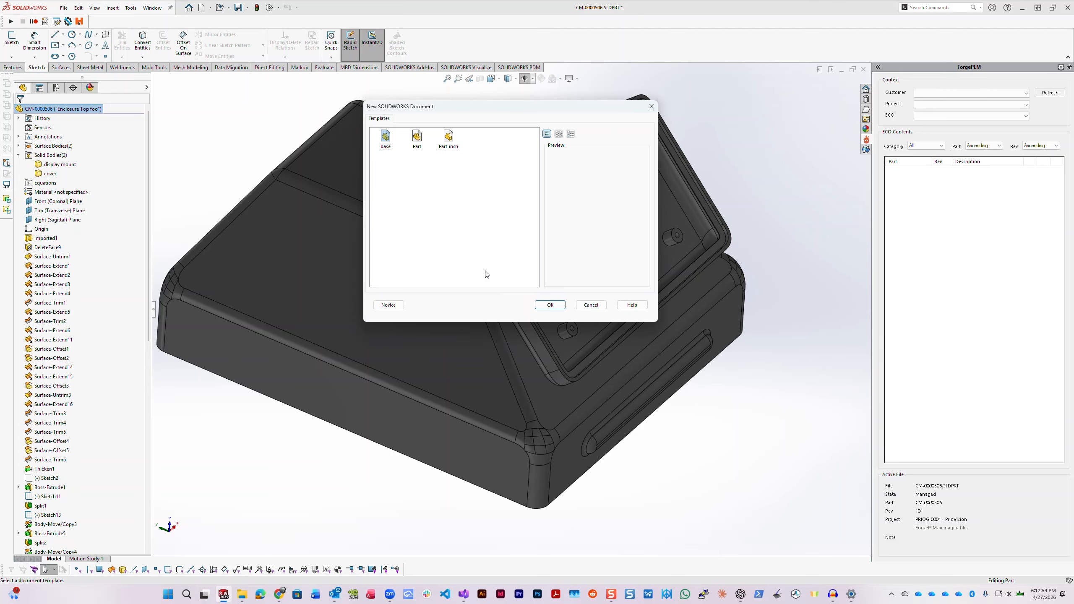
click(546, 305)
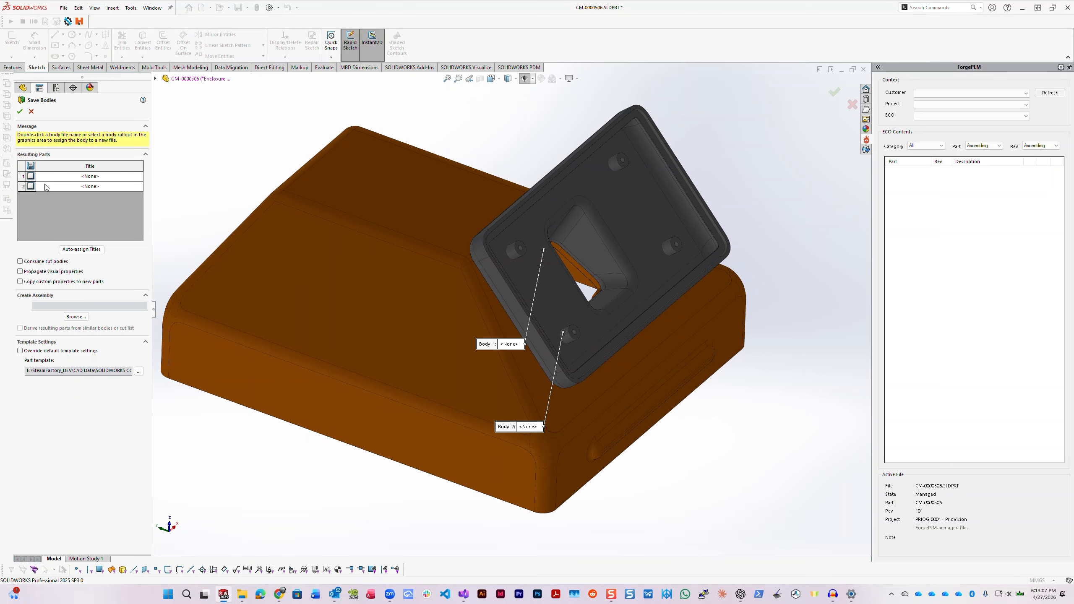
click(31, 166)
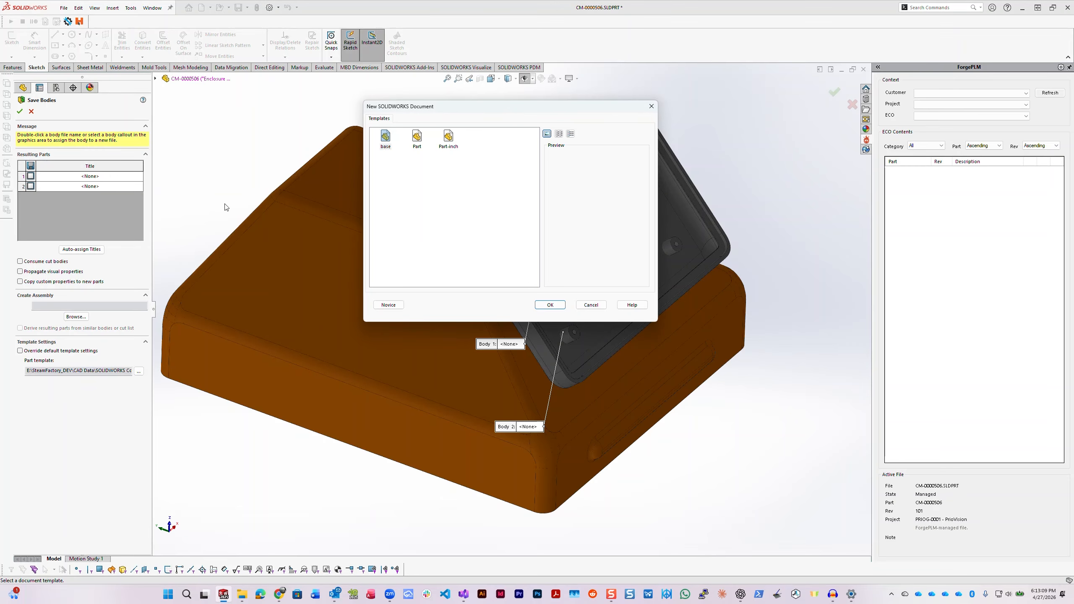
click(555, 307)
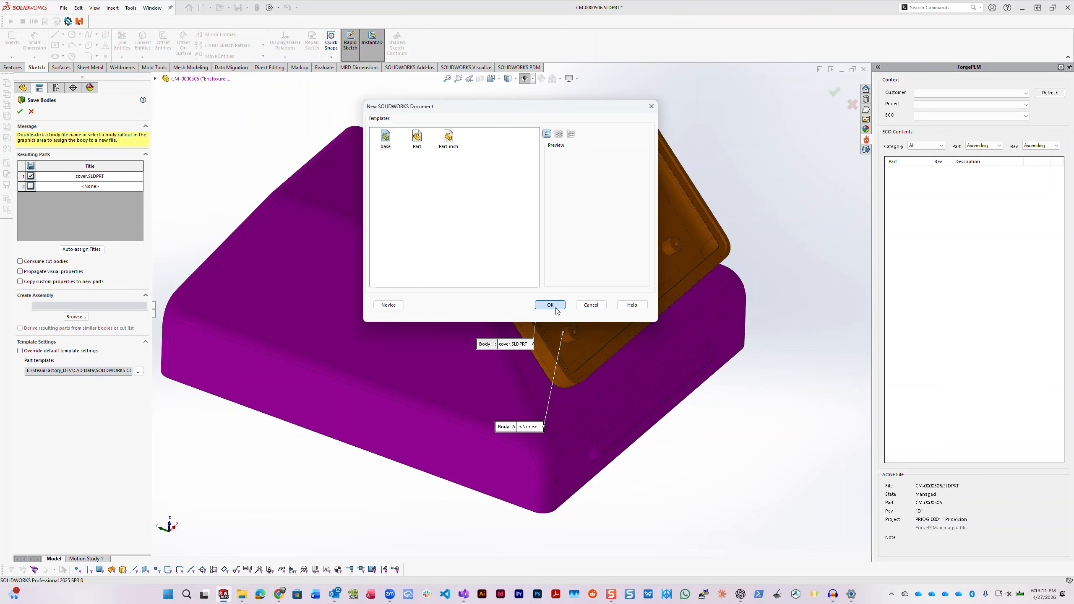
click(555, 309)
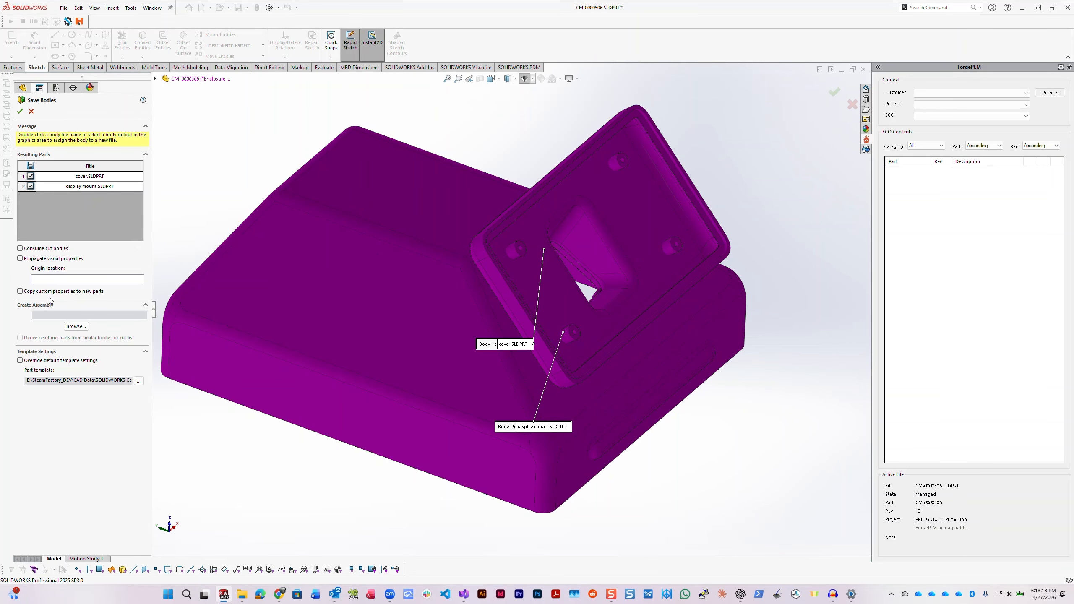
- Set up an assembly for the saved bodies with the Assembly template, choosing the sandbox folder of the PRIOG-0001 - PrioVision project
click(75, 326)
click(389, 147)
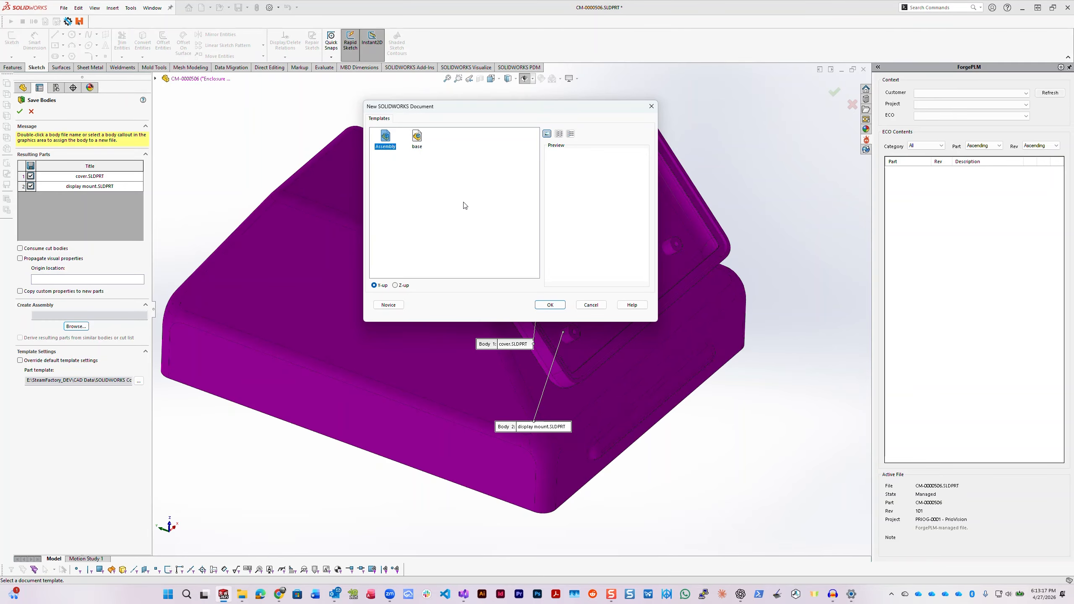
click(544, 305)
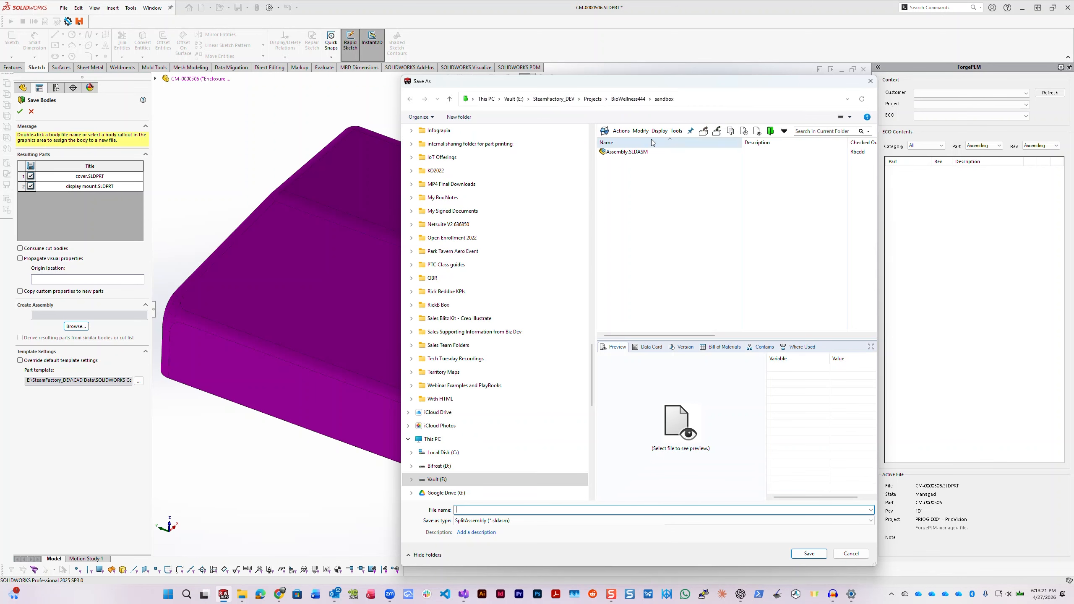
click(593, 100)
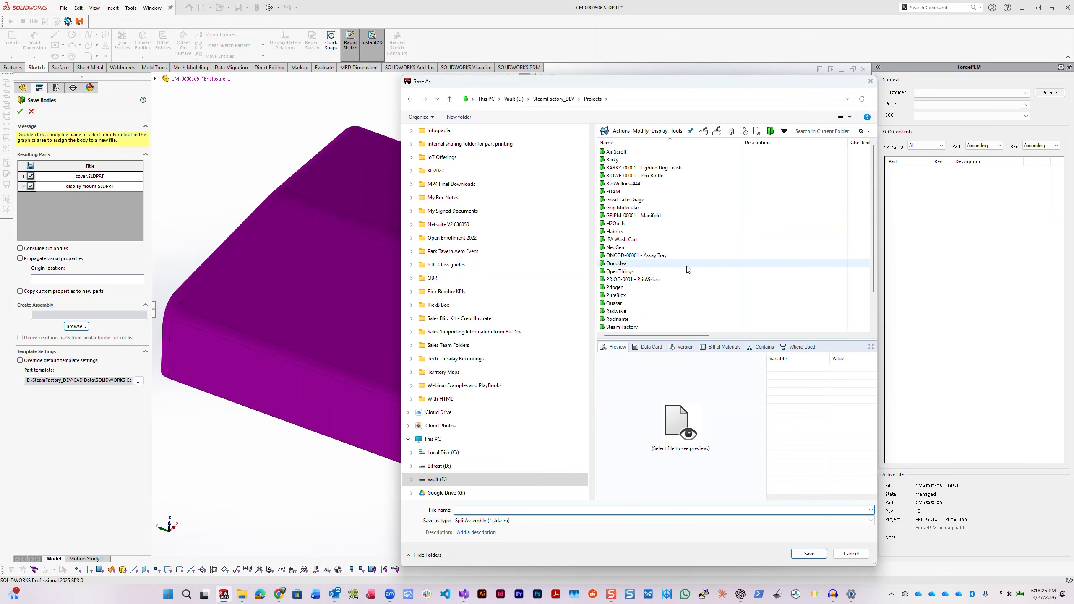
click(634, 287)
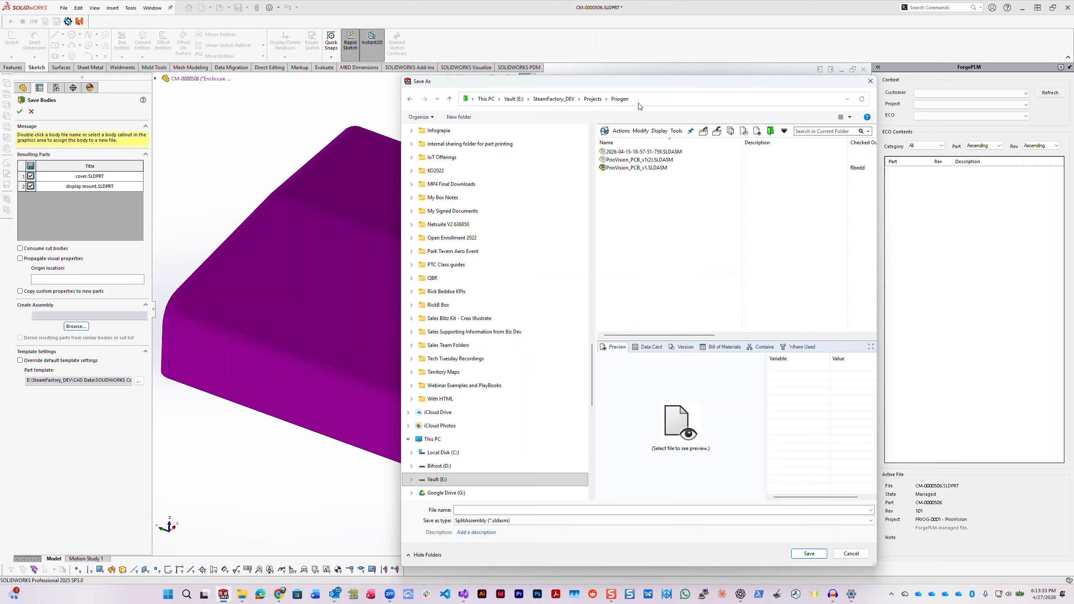
click(594, 102)
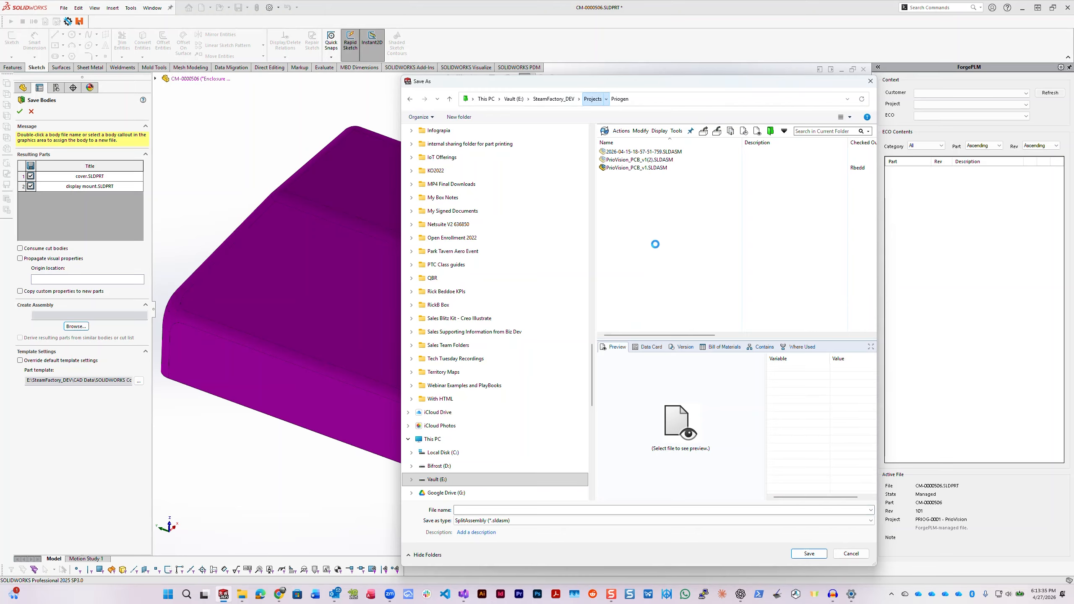
click(650, 281)
double_click(650, 281)
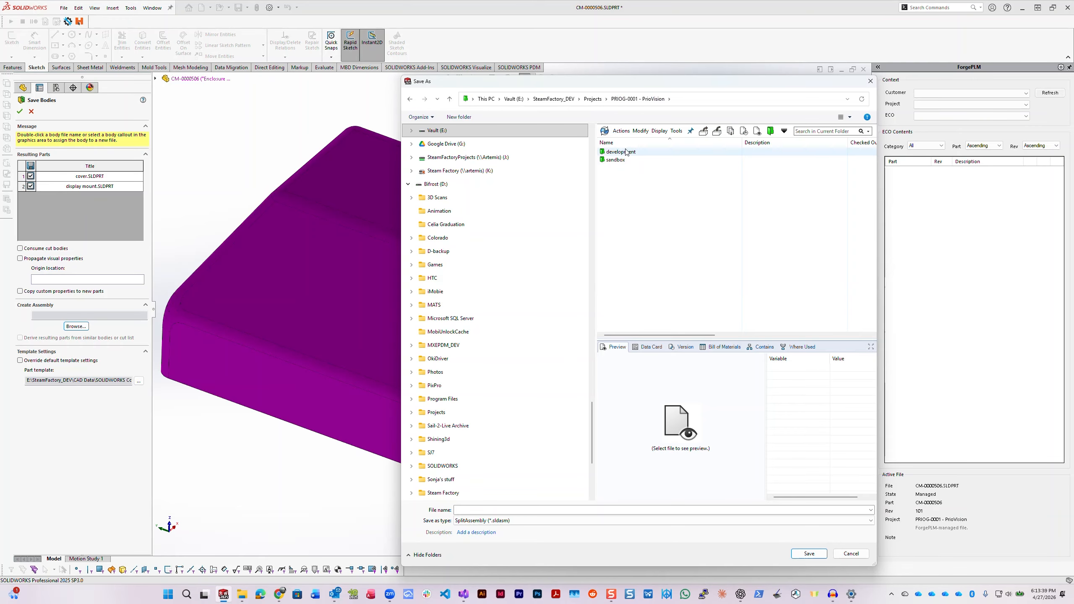
click(616, 160)
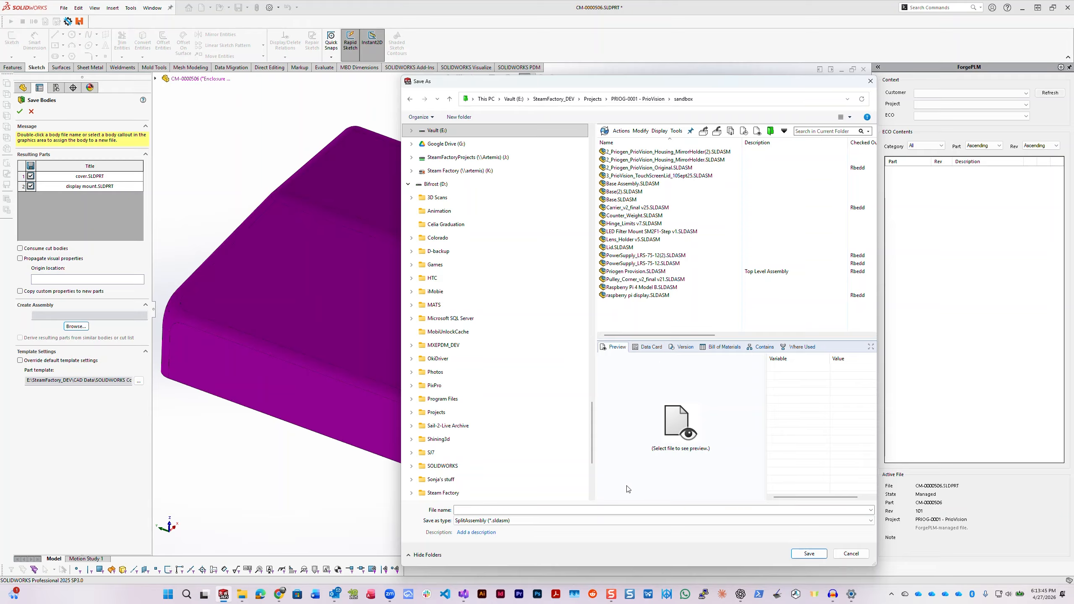
- Name the split assembly file cover and save it in the sandbox folder, dismissing the PDM messages
click(552, 510)
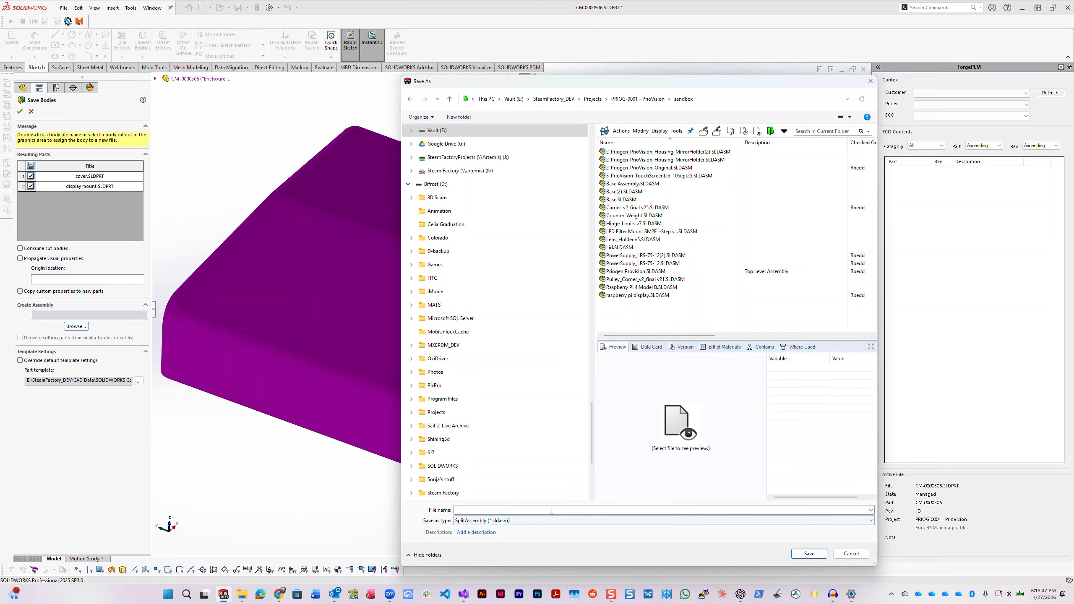
text(cov)
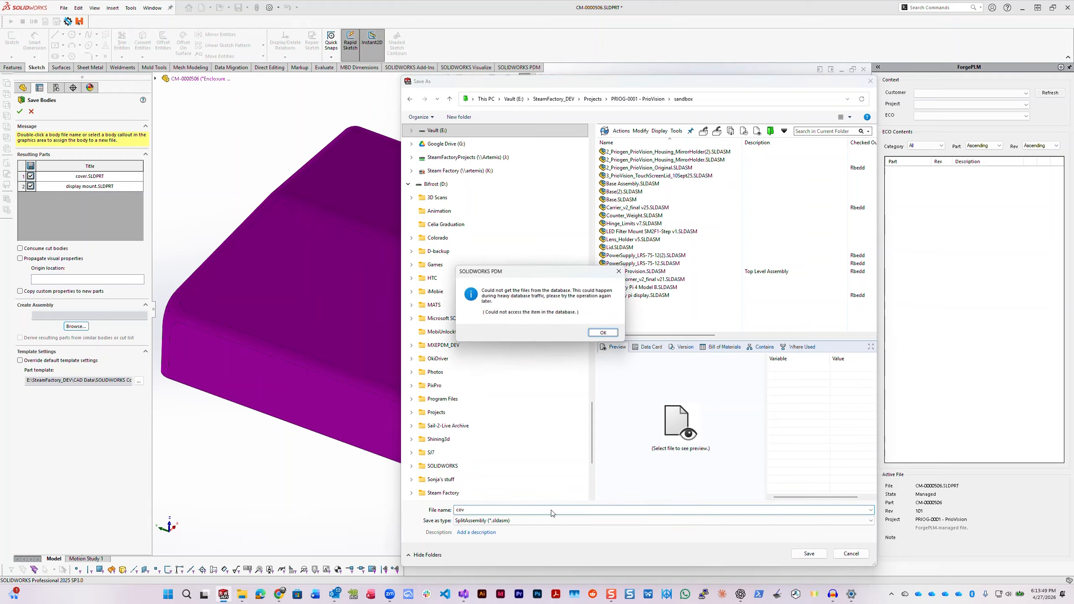
key(Return)
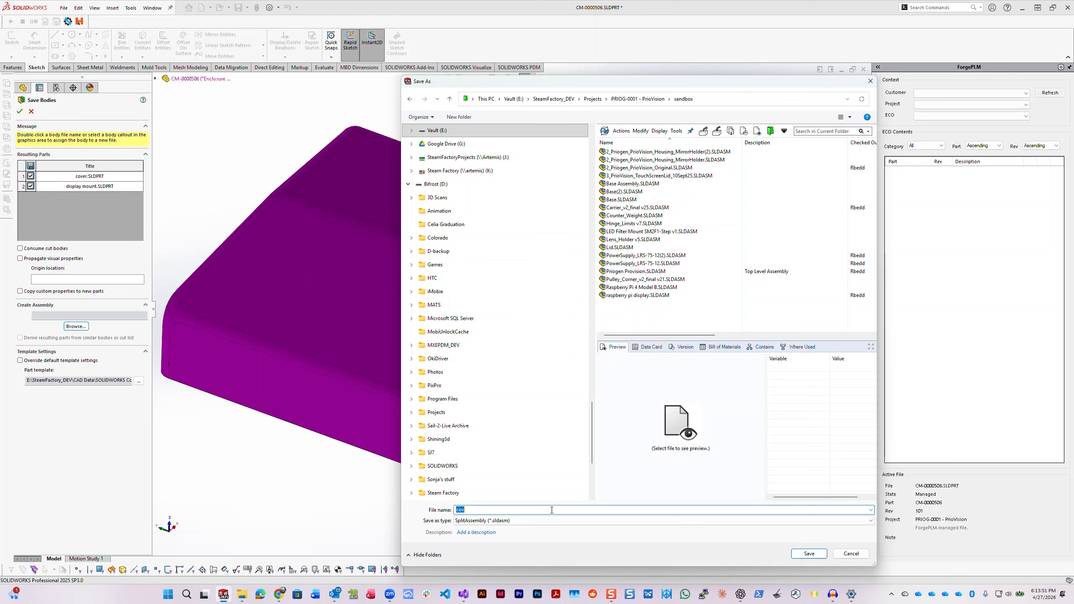
click(552, 510)
text(er)
text(c)
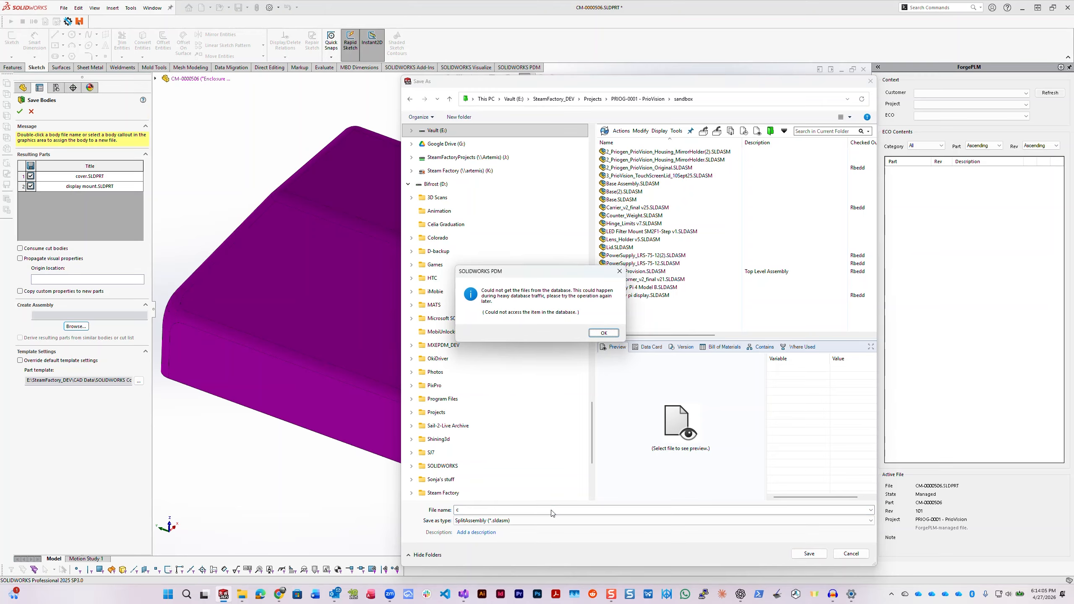
click(607, 336)
click(604, 333)
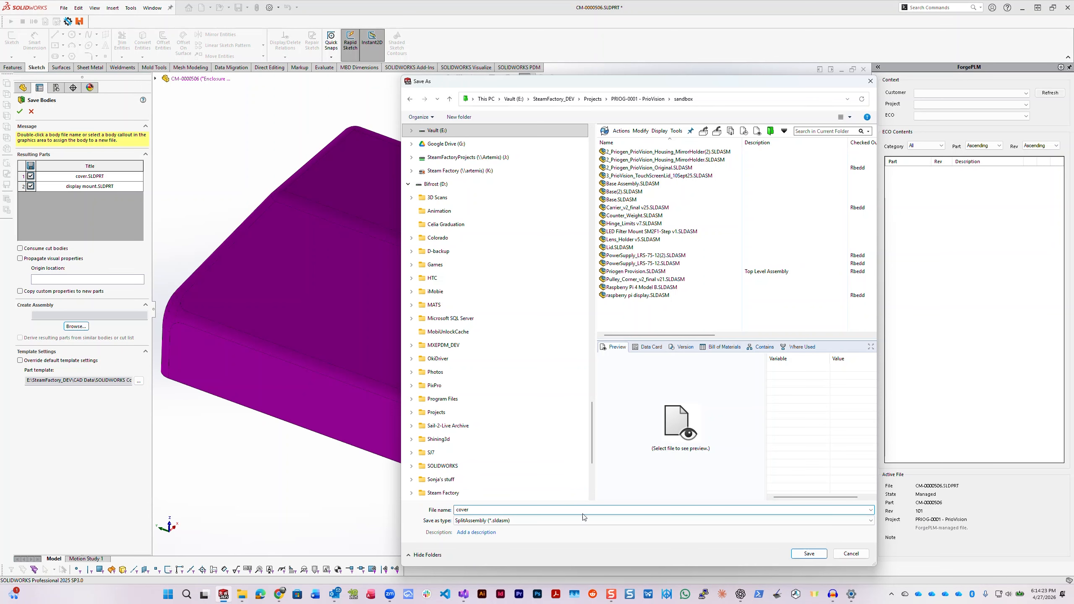
click(815, 555)
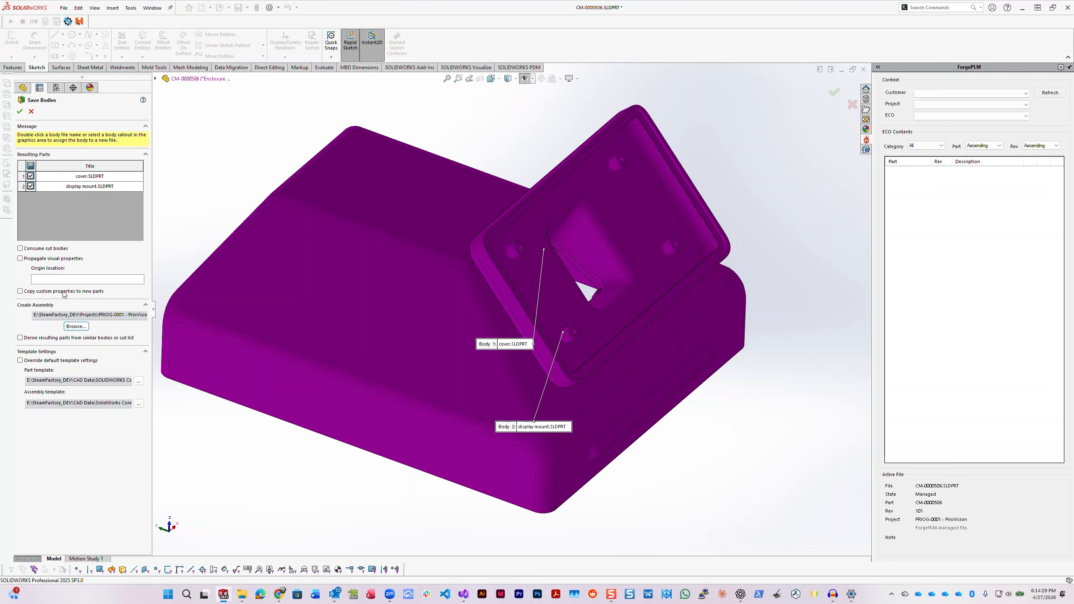
- Complete Save Bodies, accepting the default templates and the unedited property cards of both parts and the assembly
click(19, 111)
click(540, 305)
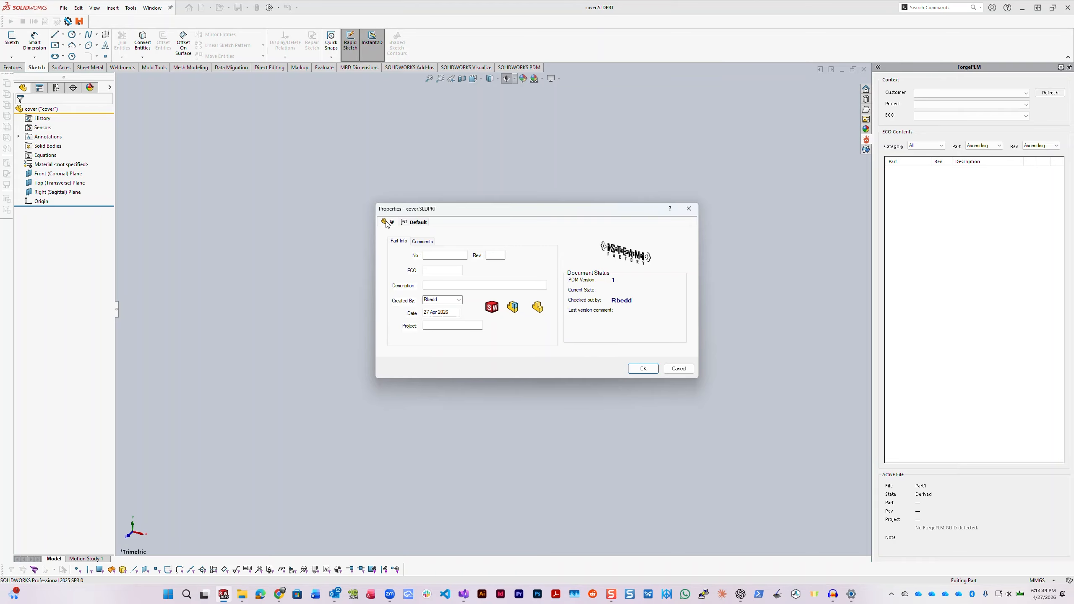
click(643, 369)
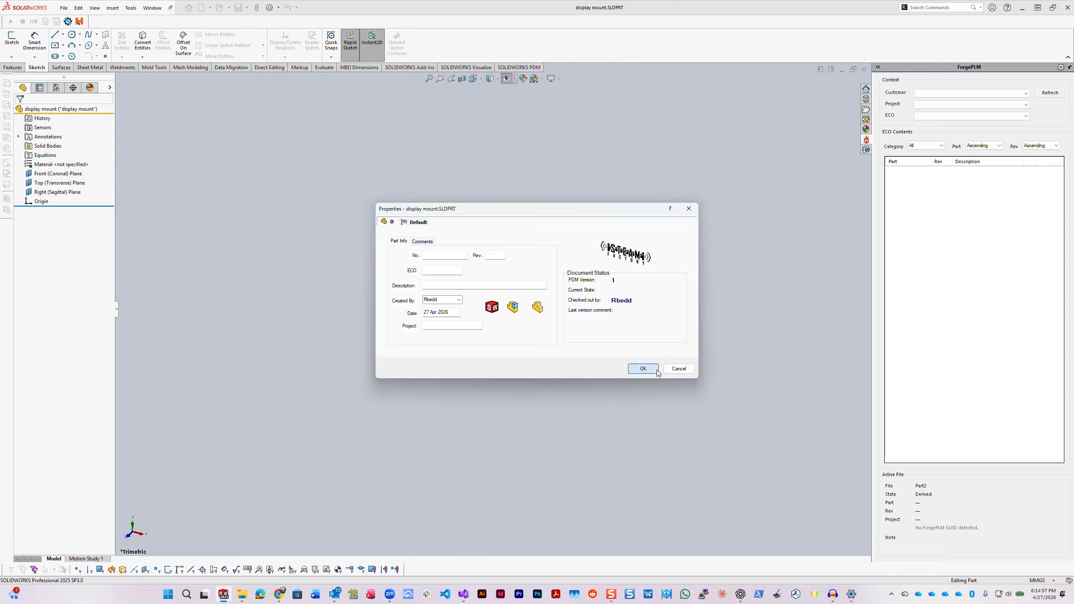
click(643, 368)
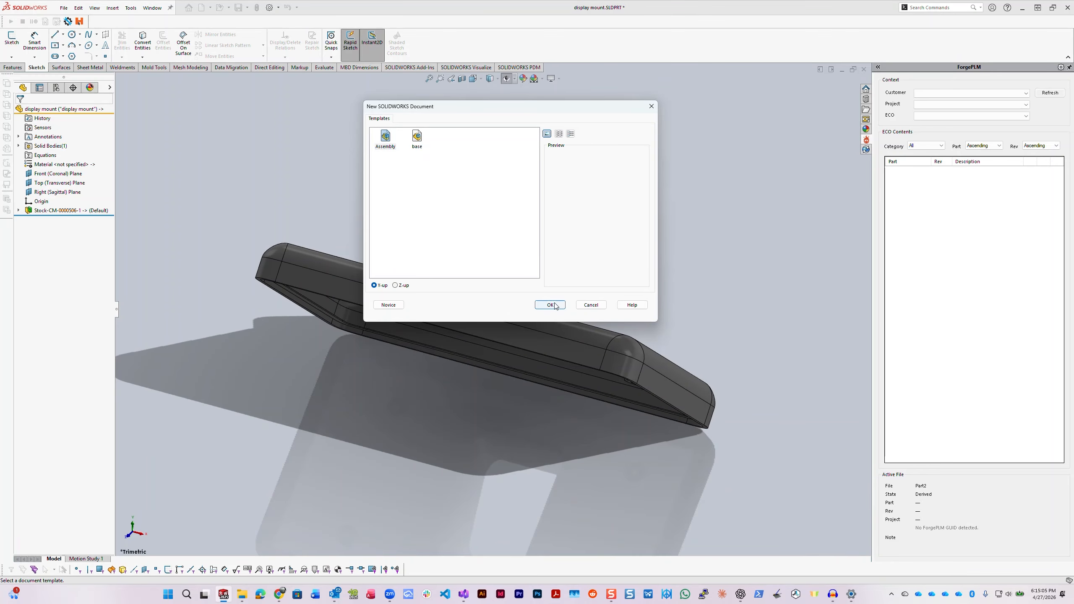
click(551, 305)
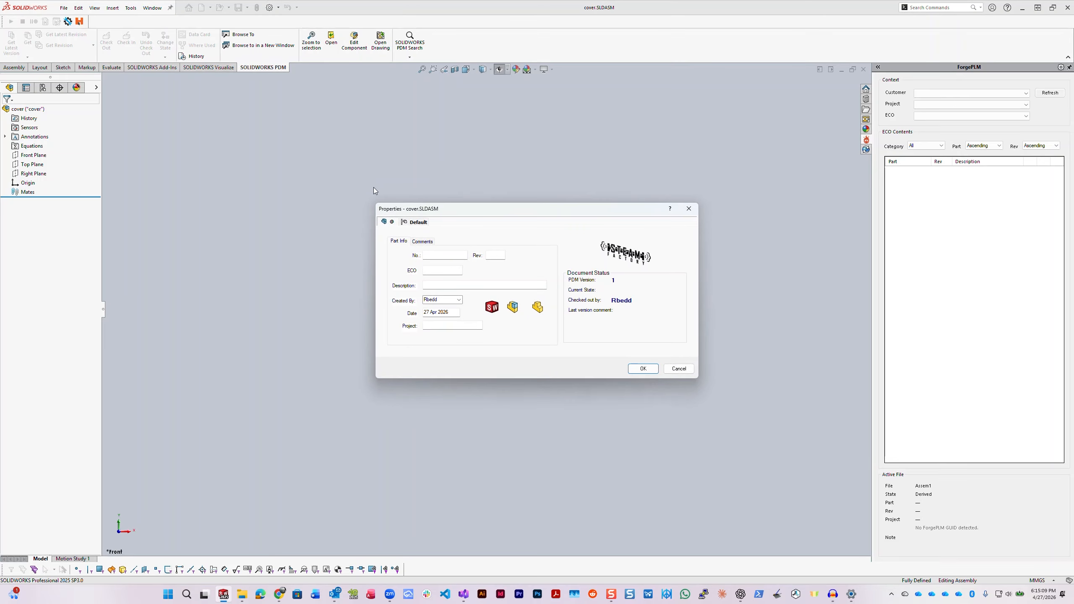
click(651, 371)
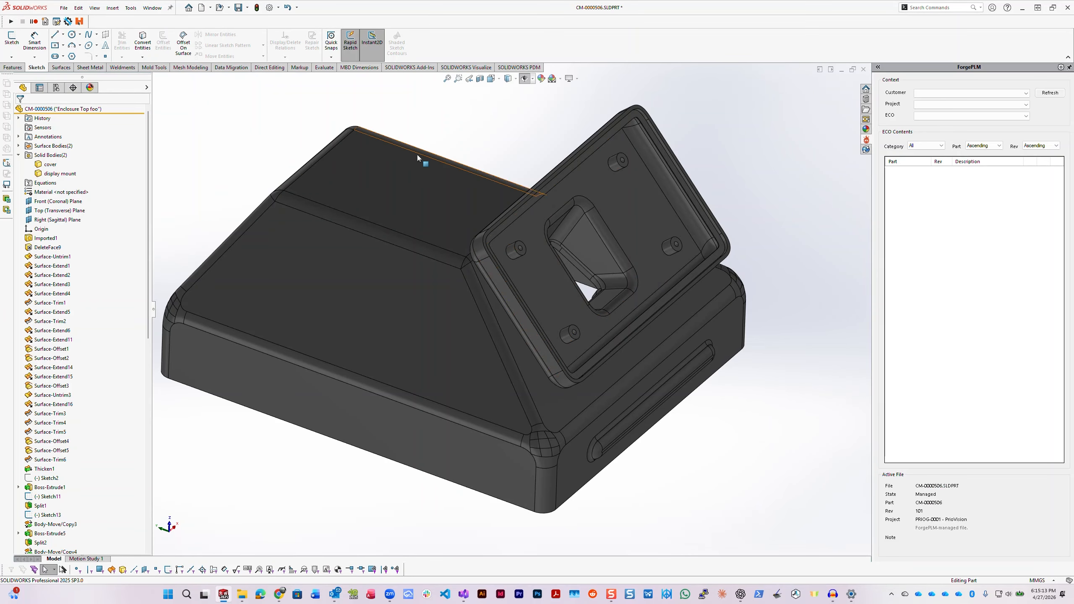
- Switch to the open top-level assembly AM-0000520.SLDASM
middle_drag(319, 82, 439, 182)
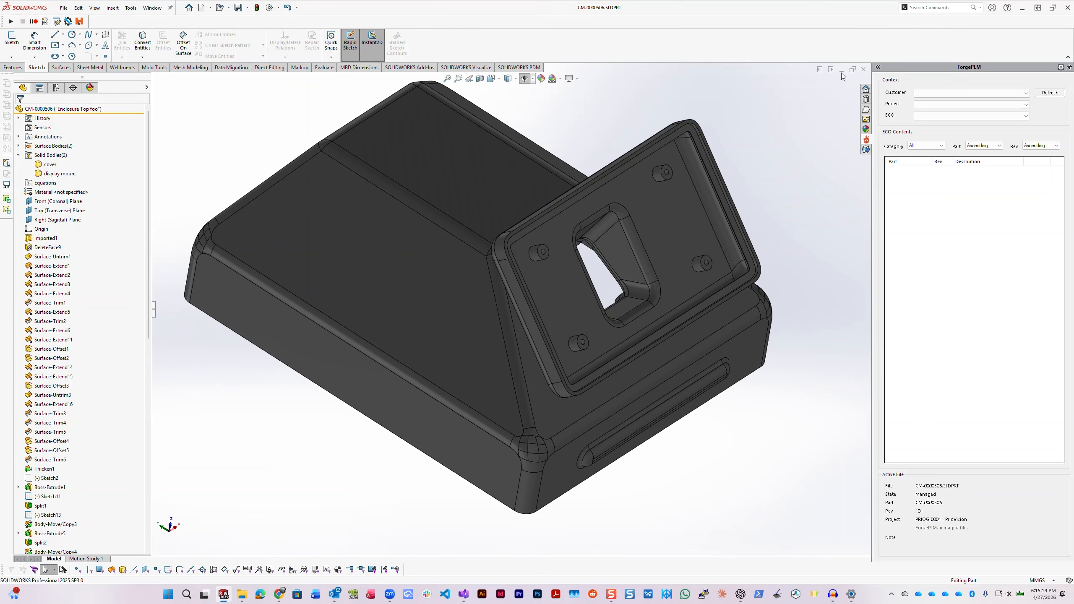
click(152, 8)
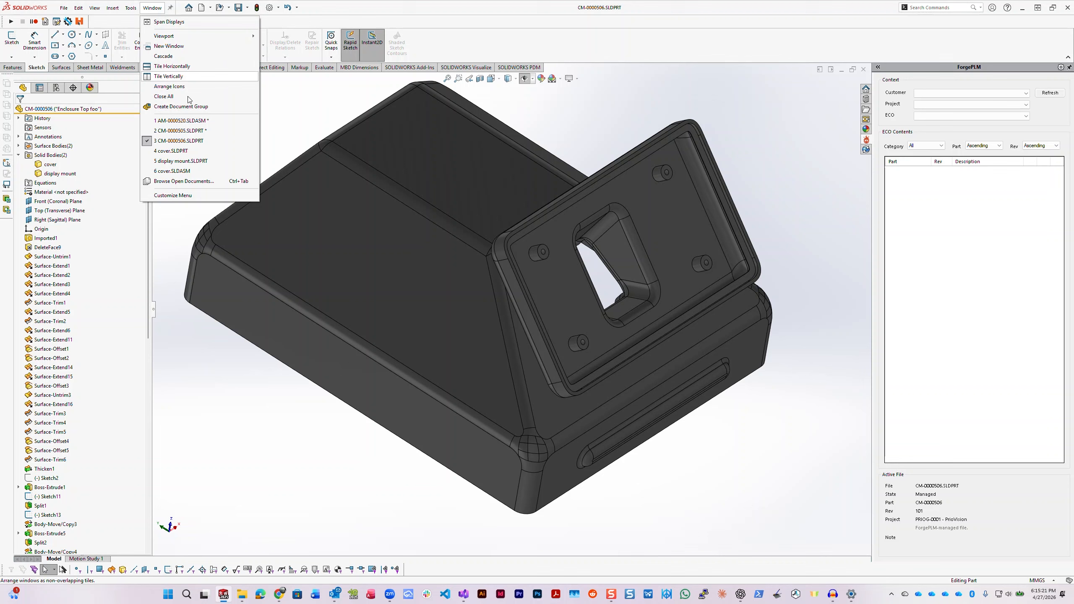
click(186, 121)
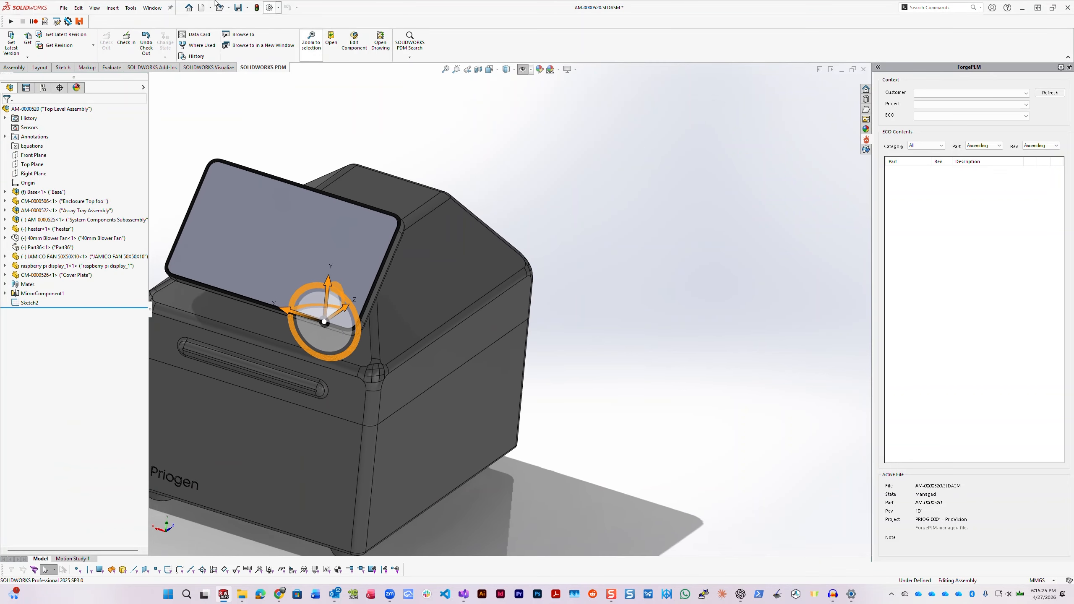
- Open the recently saved assembly cover.SLDASM and highlight its cover and display mount components in turn
click(64, 8)
mouse_move(90, 44)
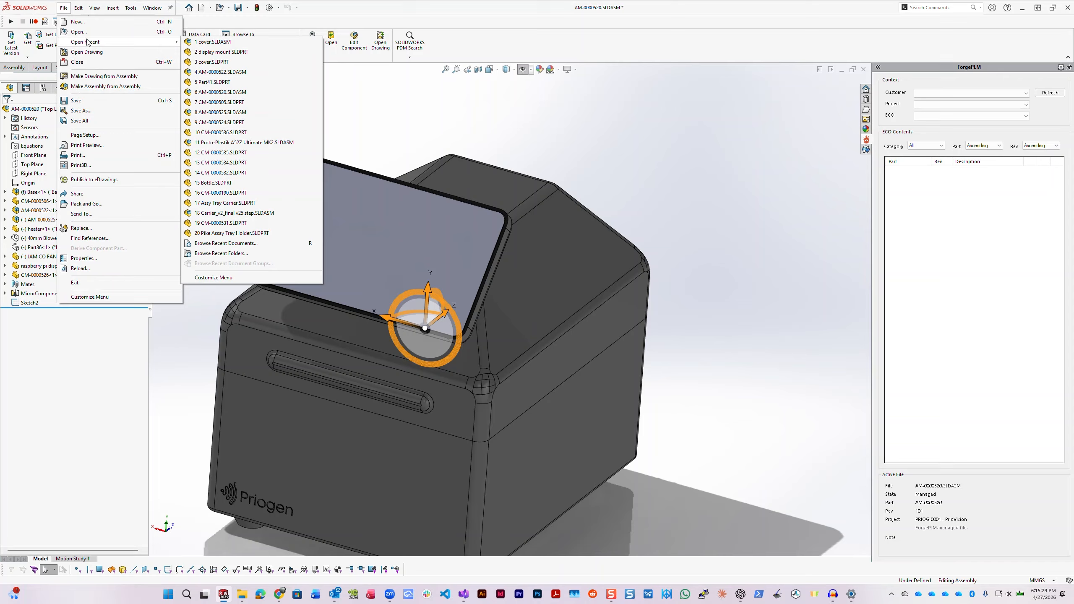
click(218, 42)
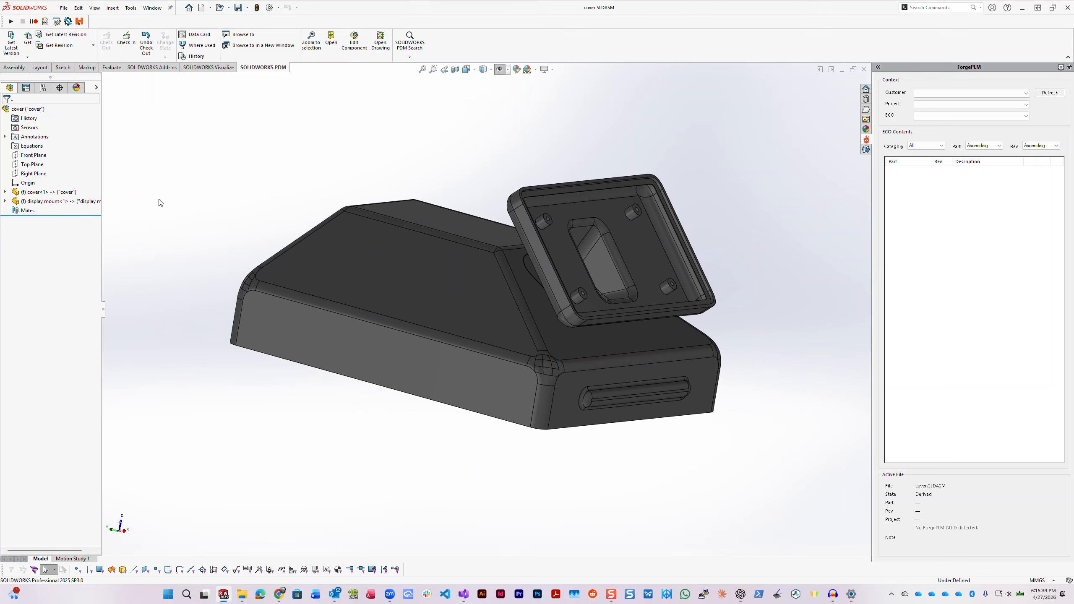
click(38, 192)
click(28, 201)
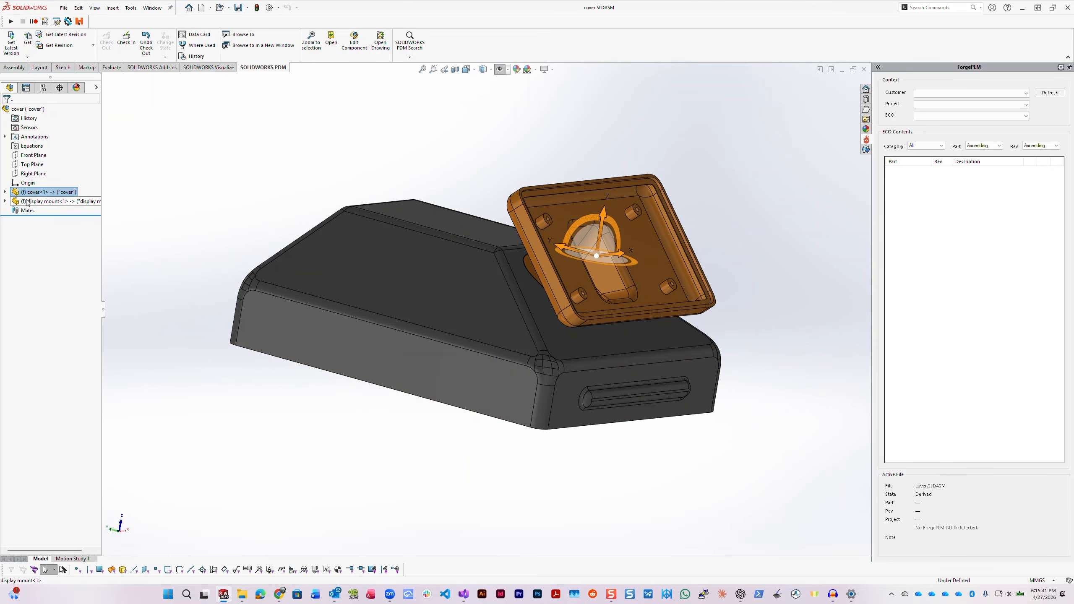
click(18, 193)
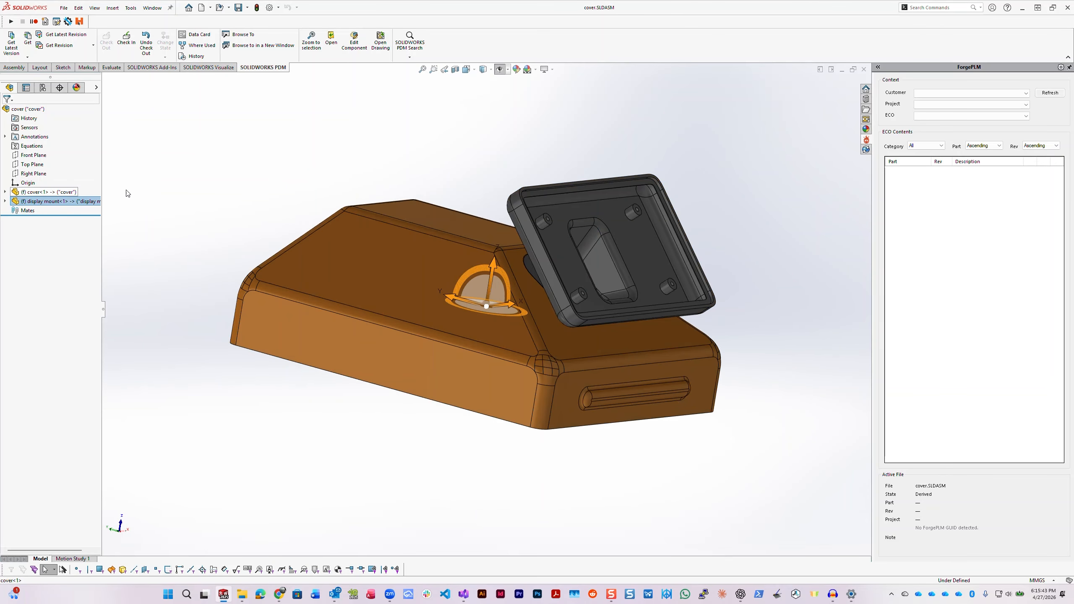
- Open the cover part in position from the assembly and compare it with the open display mount part
right_click(47, 193)
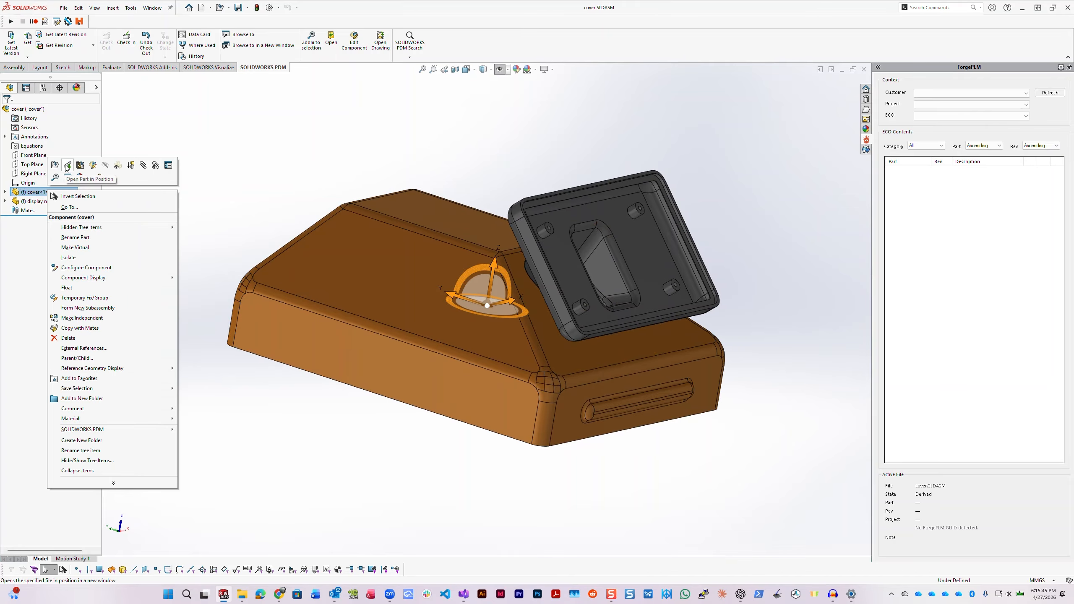
click(66, 168)
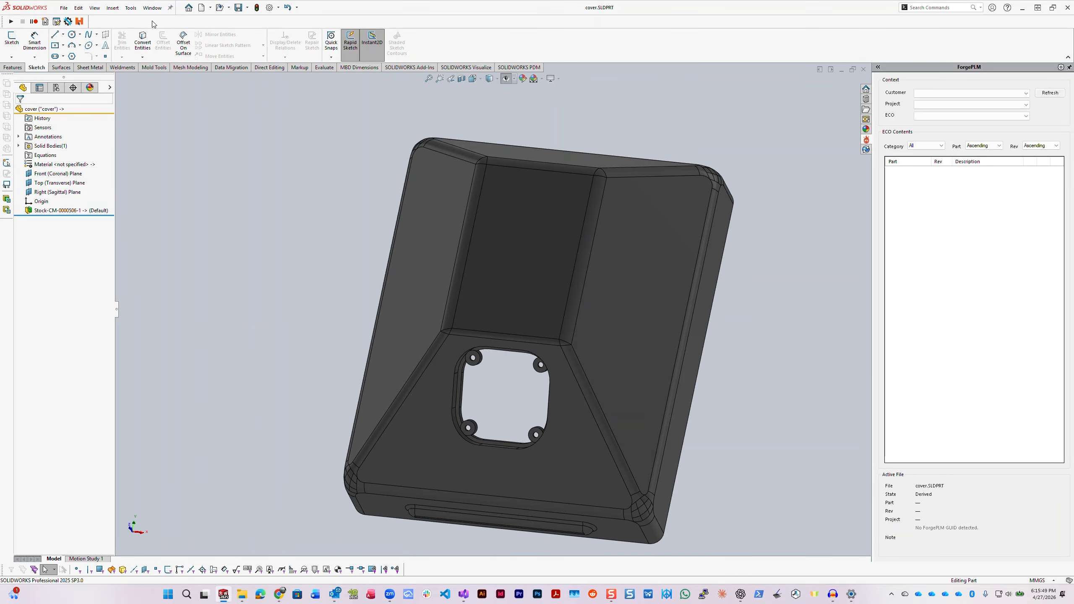
click(152, 8)
click(170, 161)
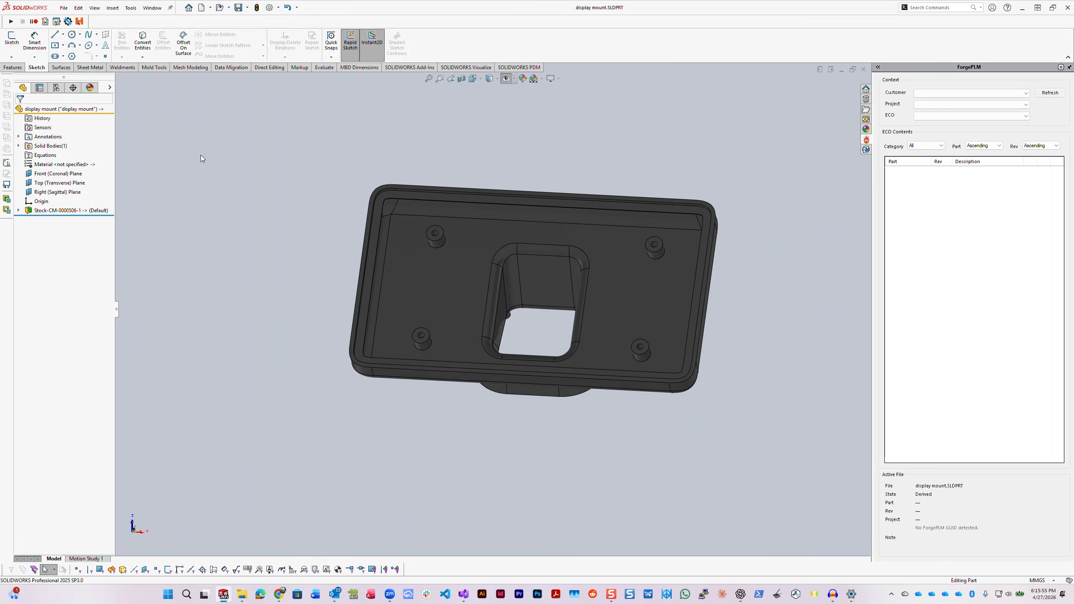
click(152, 7)
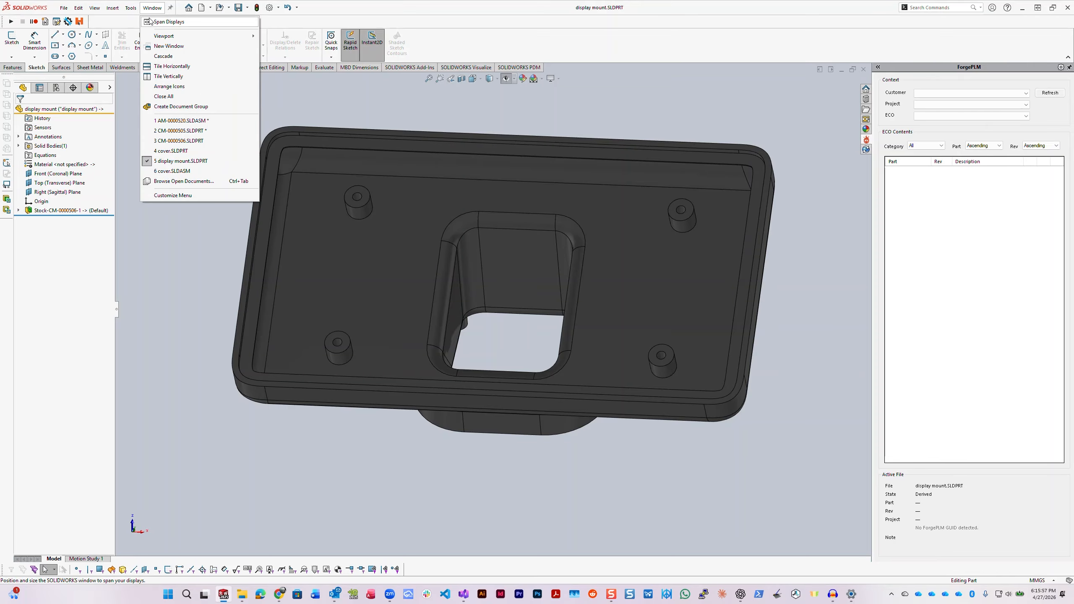
click(174, 157)
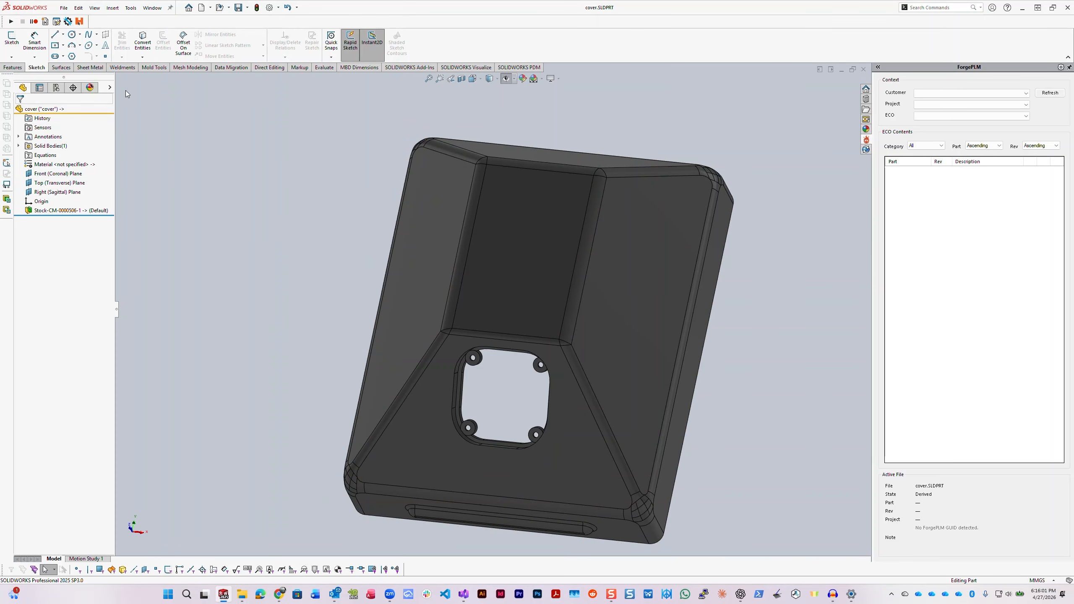
- Return to the cover.SLDASM assembly and open its display mount component as a separate part
click(159, 12)
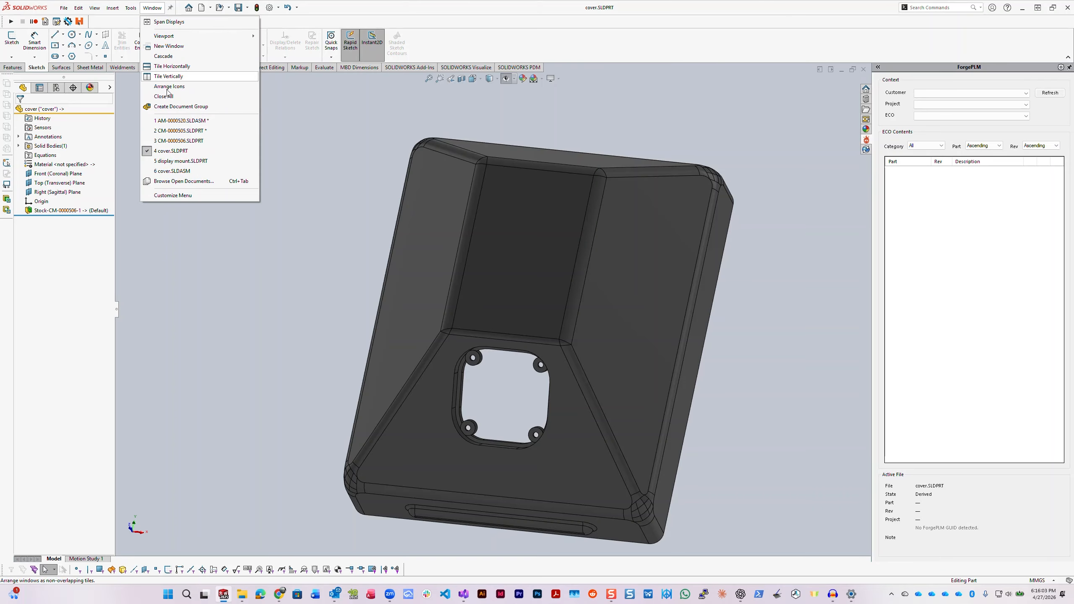
click(184, 170)
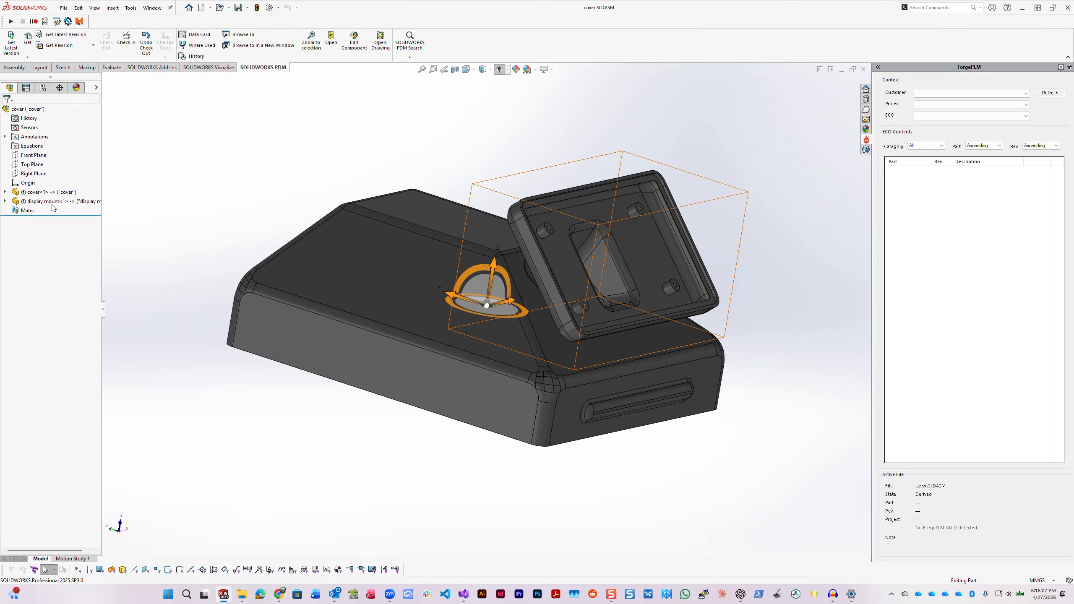
right_click(54, 203)
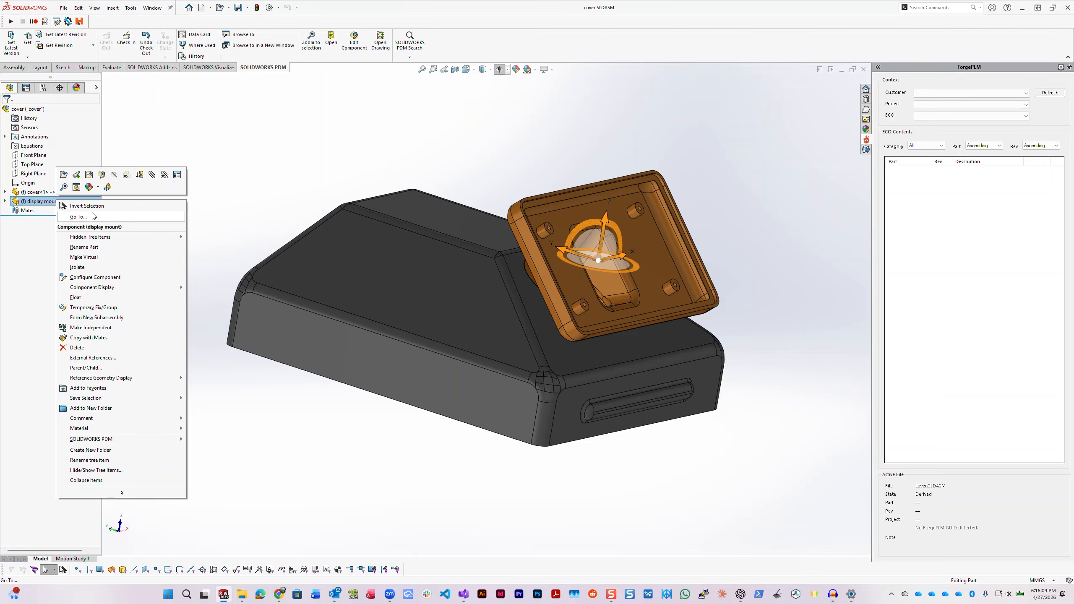
click(70, 180)
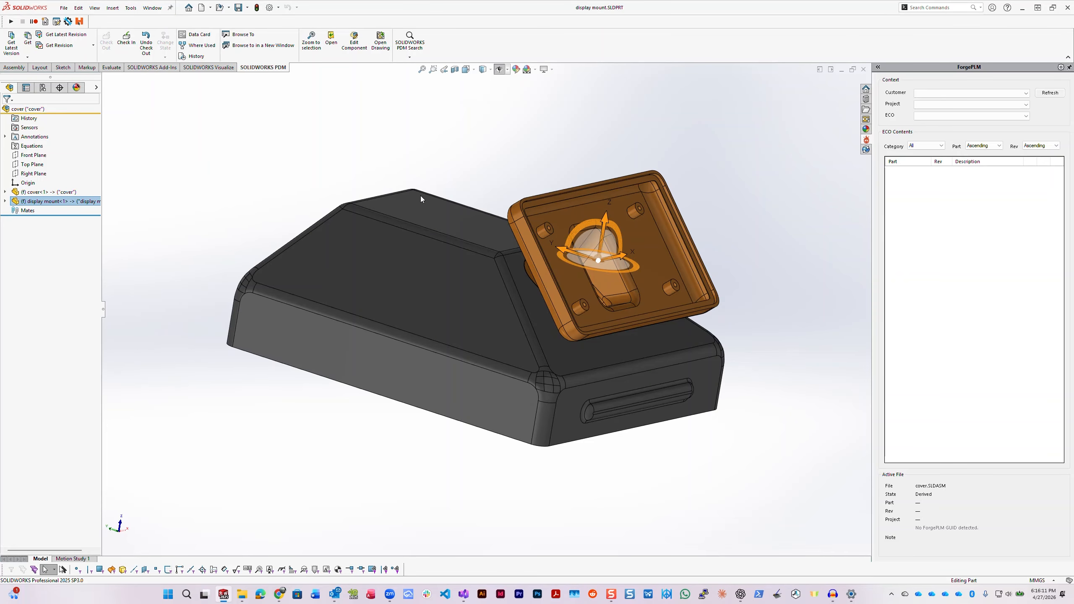
middle_drag(395, 191, 804, 555)
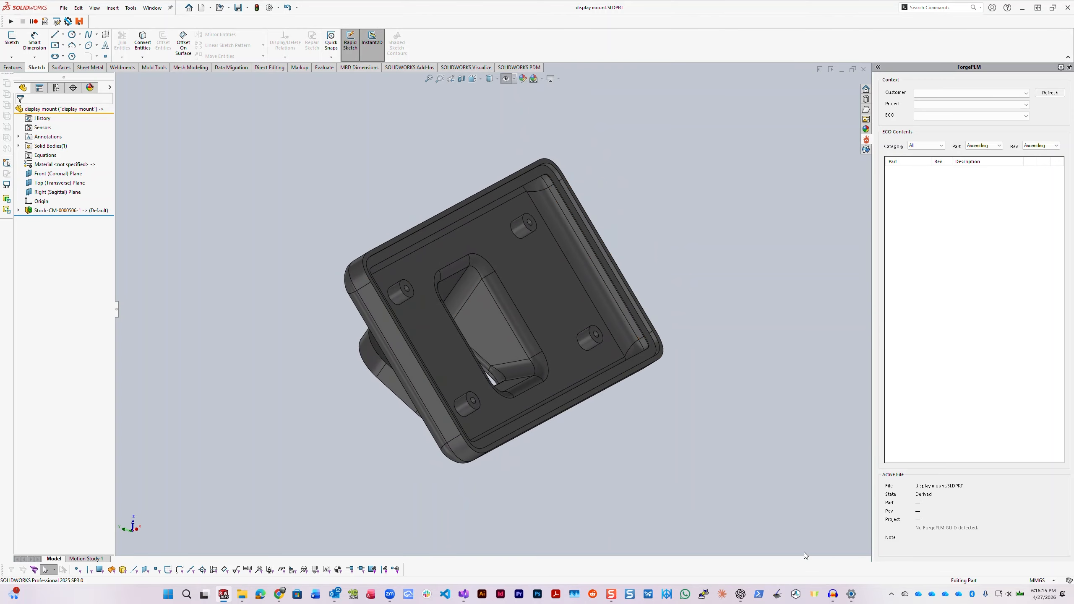
- Switch to ForgePLM Administrator and open the ECO Builder
click(892, 596)
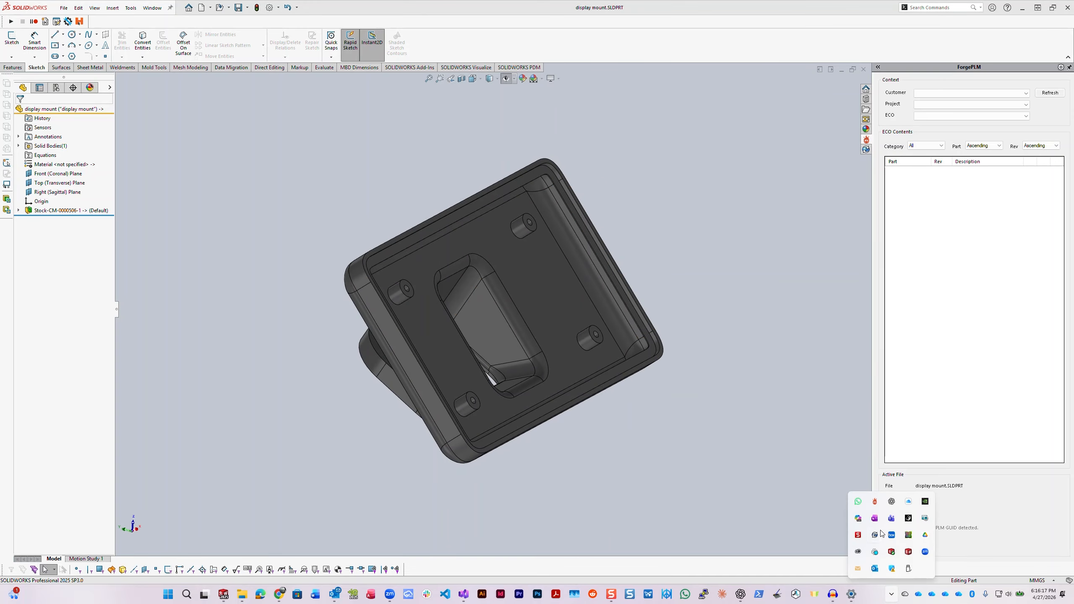
right_click(876, 502)
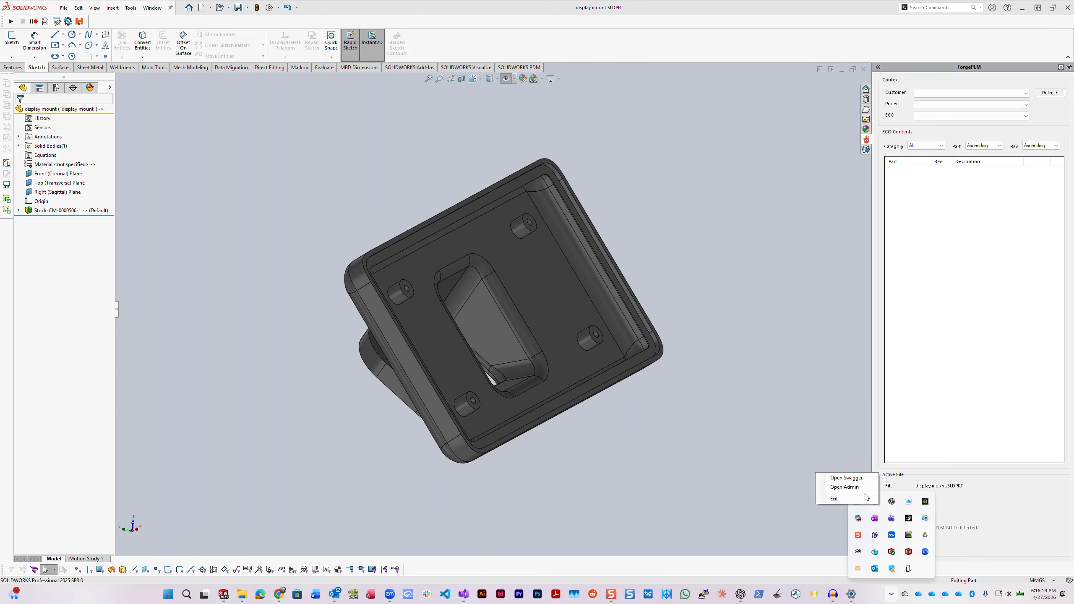
click(854, 490)
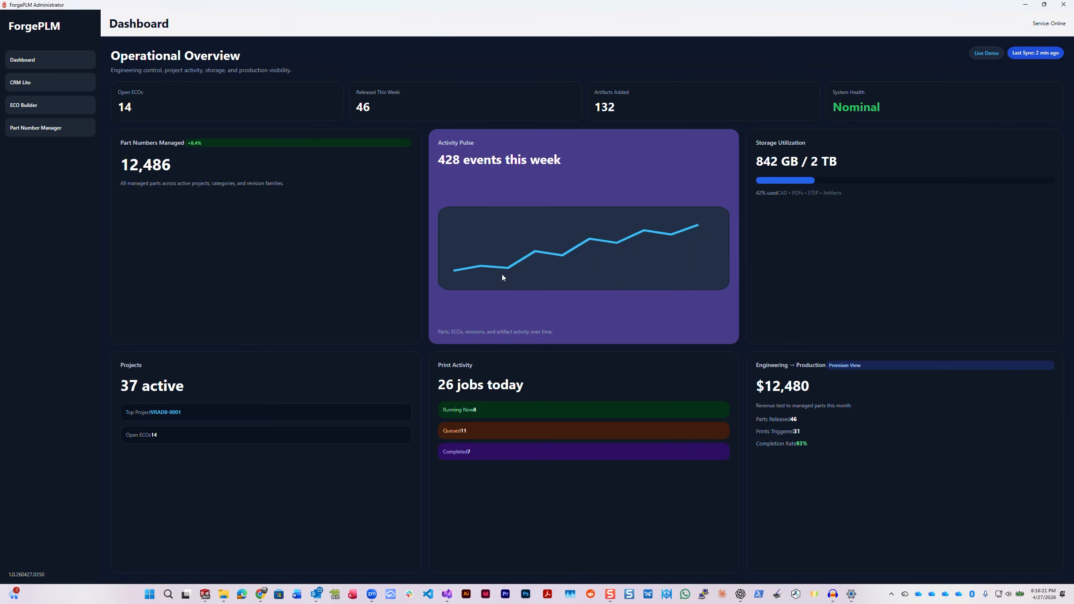
click(49, 81)
click(41, 106)
- Load ECO 00051 PrioVision Diagnostic Device for customer PRIOG Prio Gen and project PRIOG-0001 PrioVision
click(303, 69)
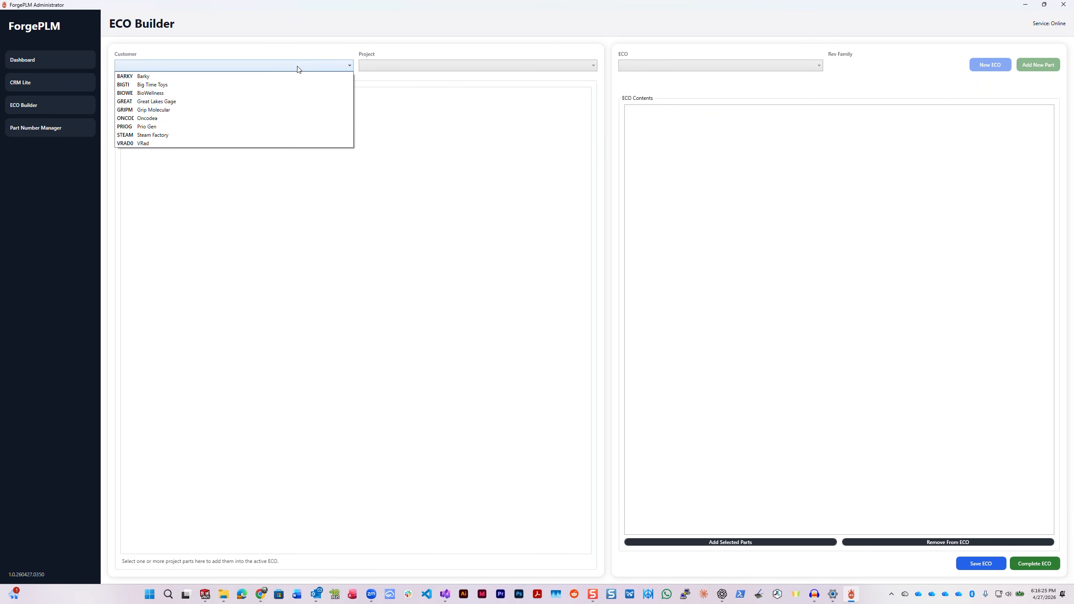
click(166, 127)
click(406, 66)
click(416, 75)
click(656, 67)
click(662, 77)
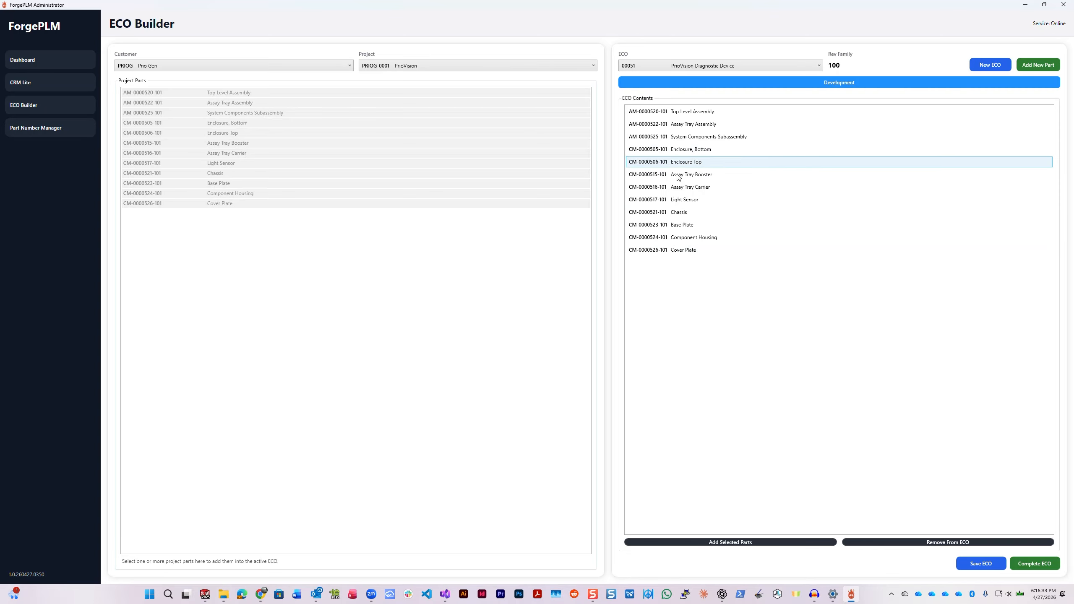
- Create a new part in ECO 00051 with category CM, type PART and the description Cover
click(1039, 65)
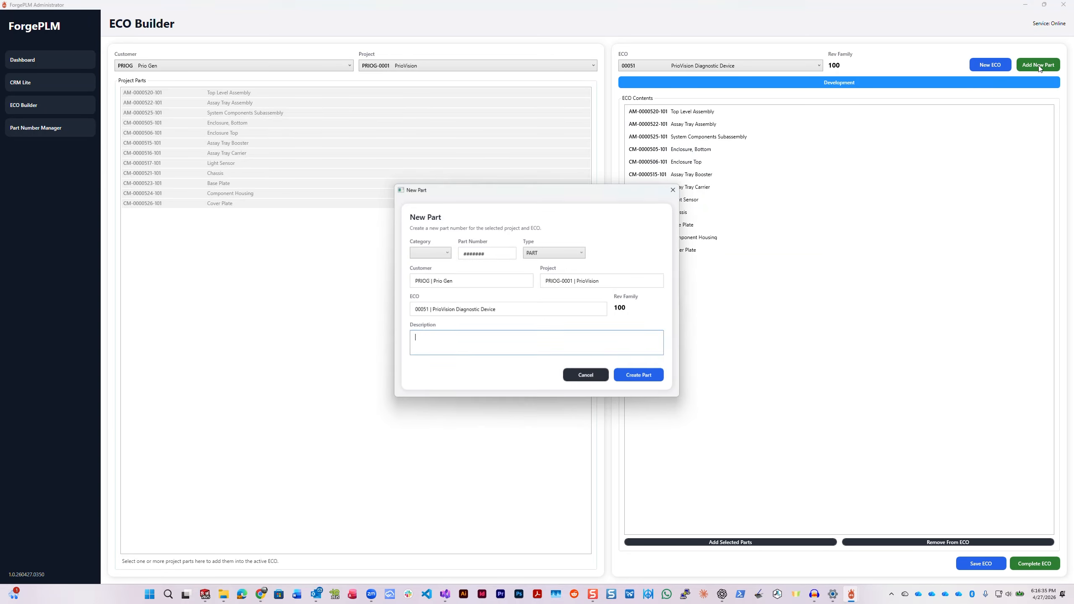
click(419, 253)
key(c)
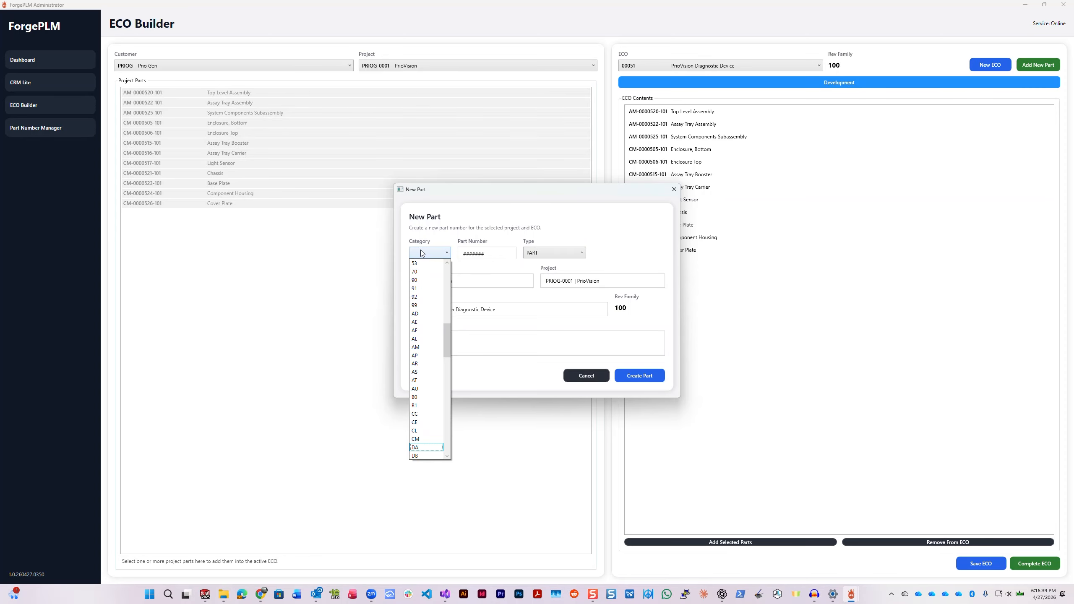
key(Return)
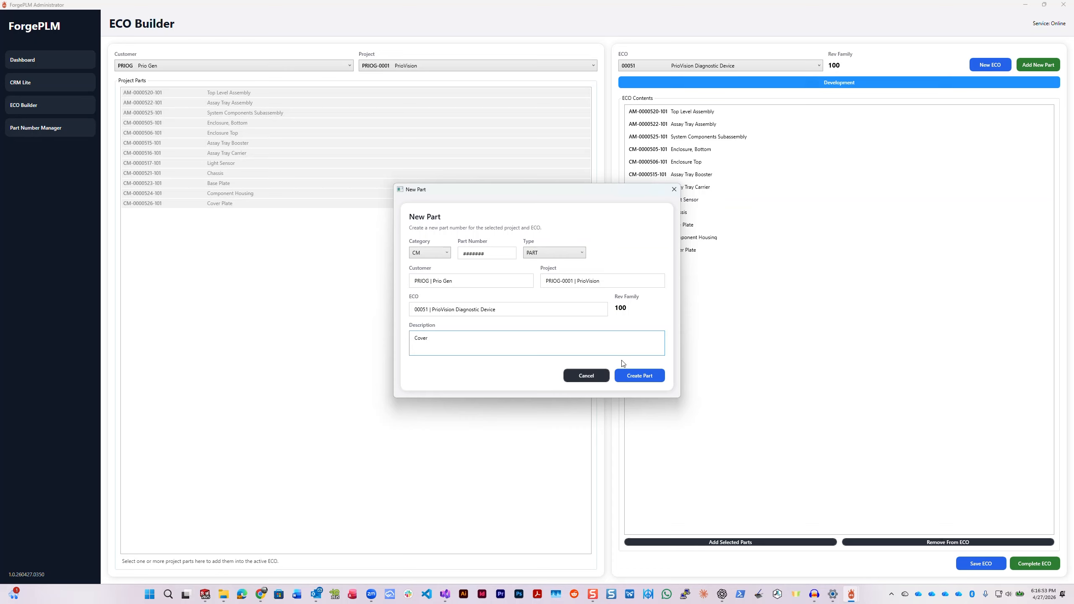
click(650, 376)
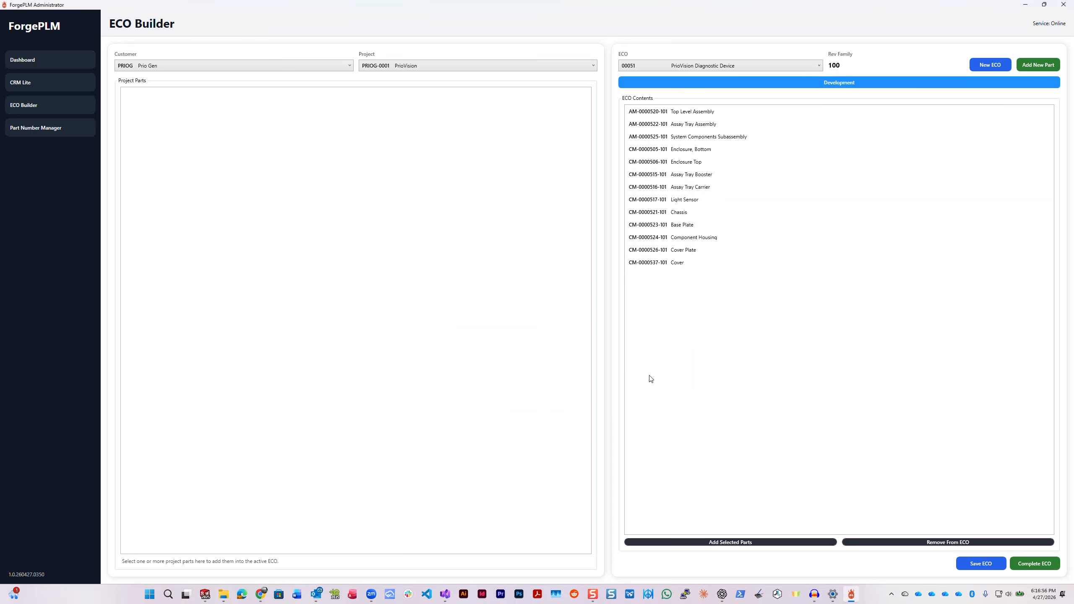
- Start another new part in ECO 00051 and set its category to CM
click(1036, 65)
click(447, 253)
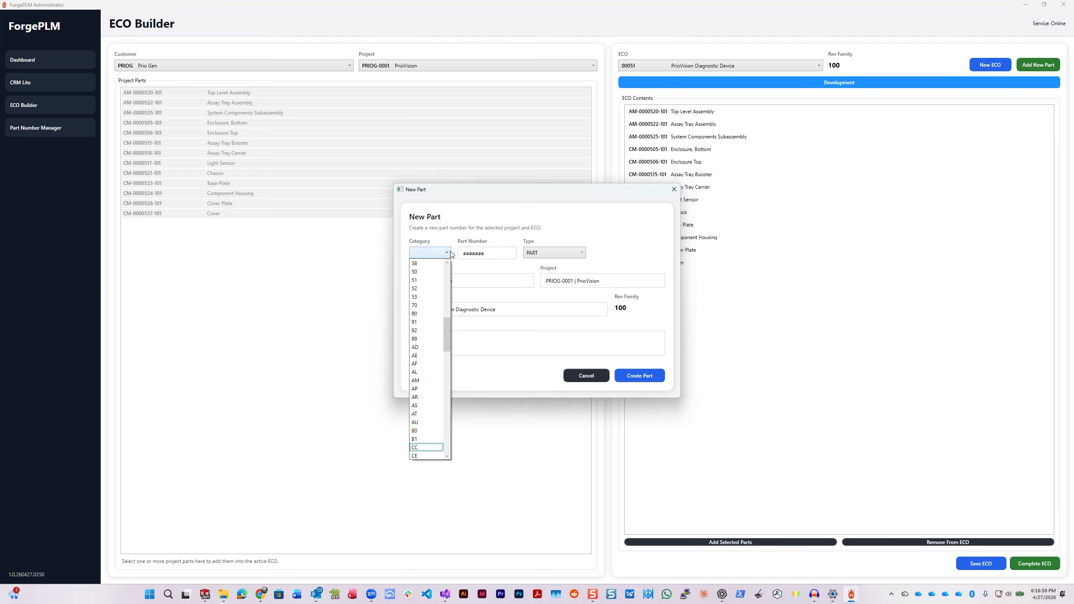
key(Down)
key(Return)
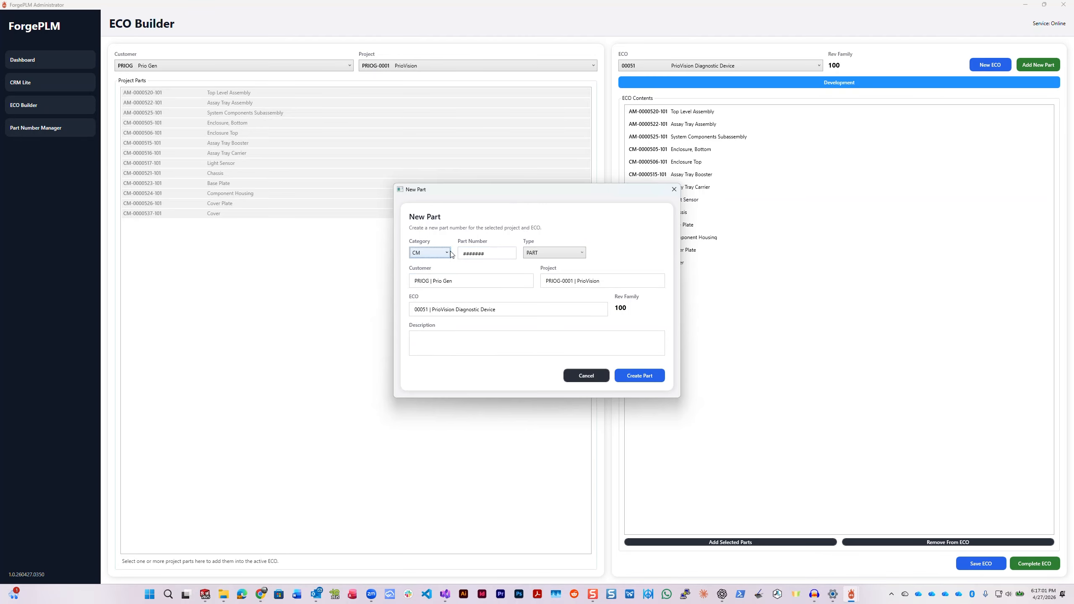